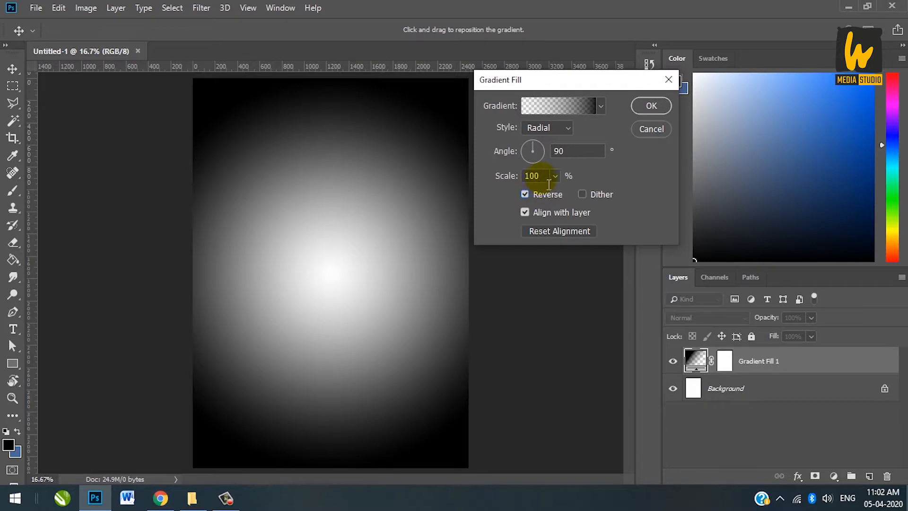
Step: Set the radial gradient fill's scale to 200% and apply it
text(200)
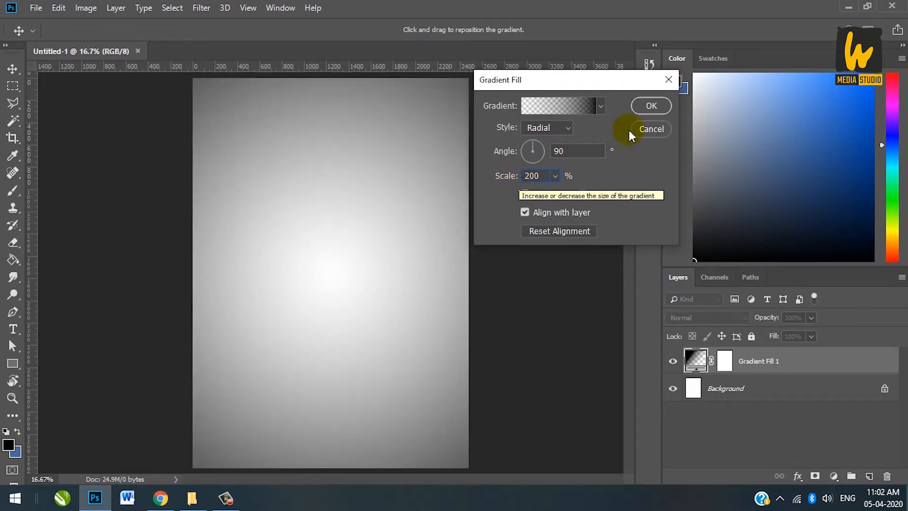
click(649, 106)
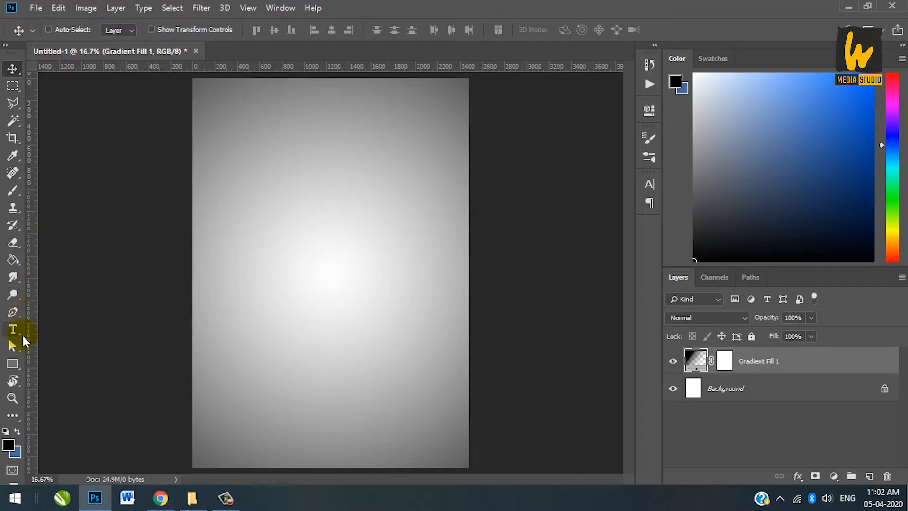
Step: Draw an unfilled rectangle about 2056 by 2232 px in the page's upper part and give it a black 25 px stroke
click(12, 362)
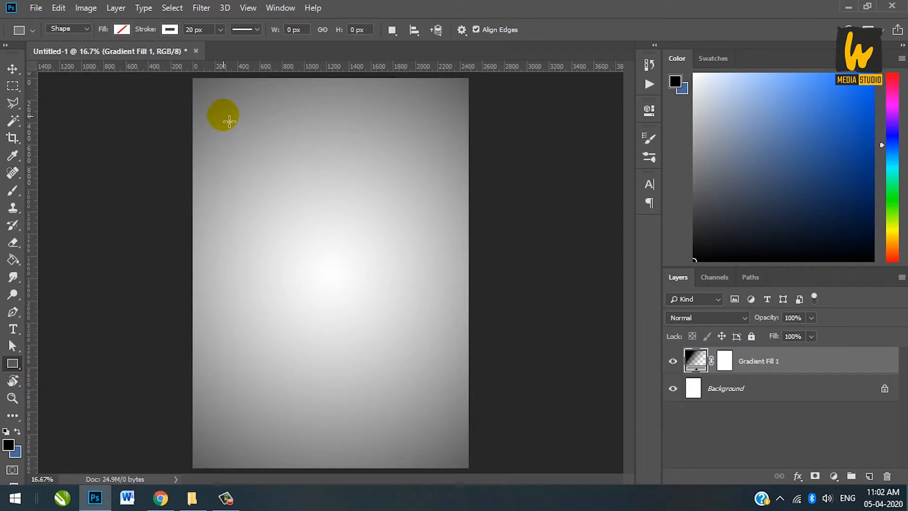
drag(222, 121, 450, 364)
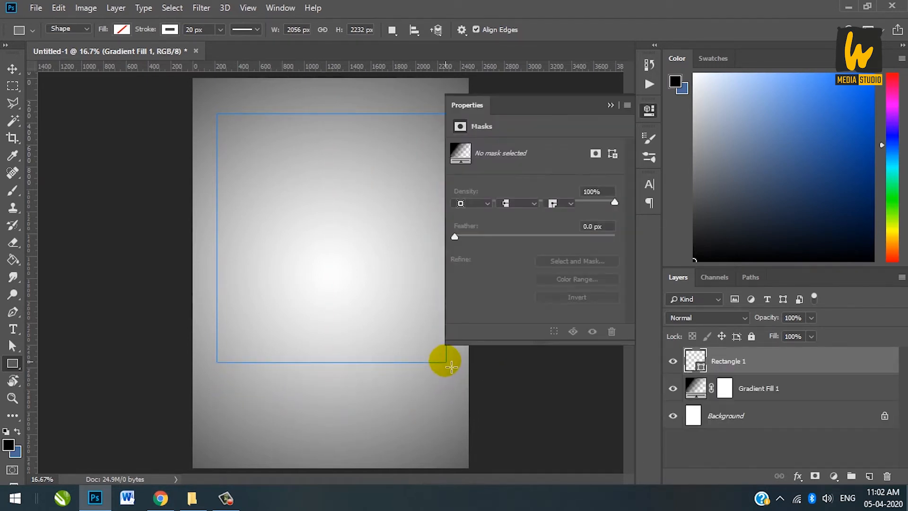
click(486, 188)
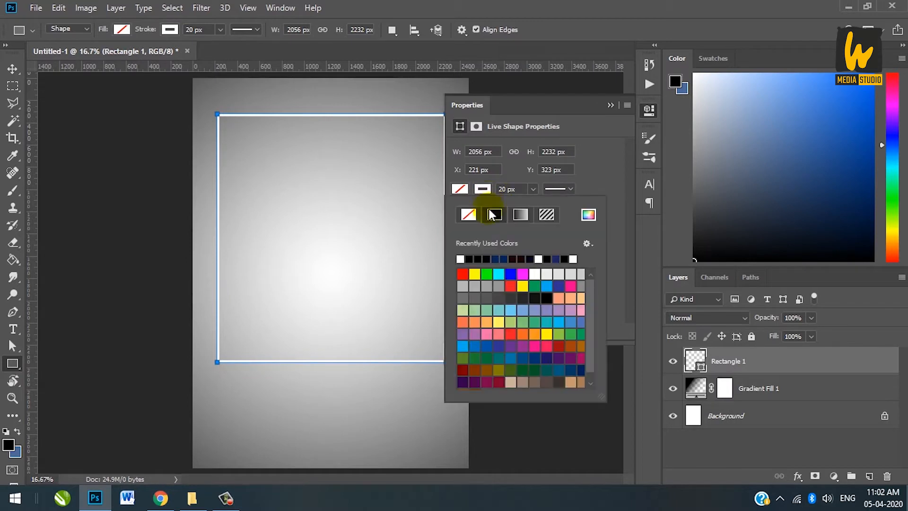
click(476, 260)
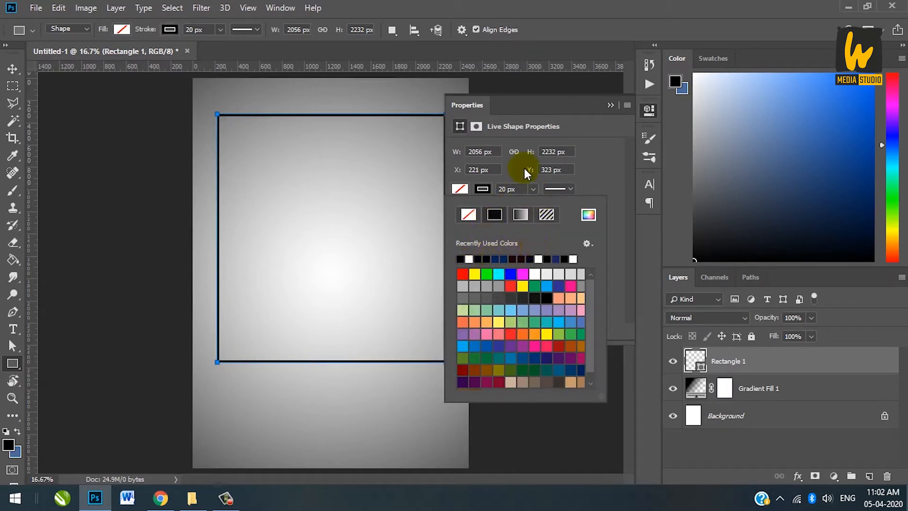
click(507, 166)
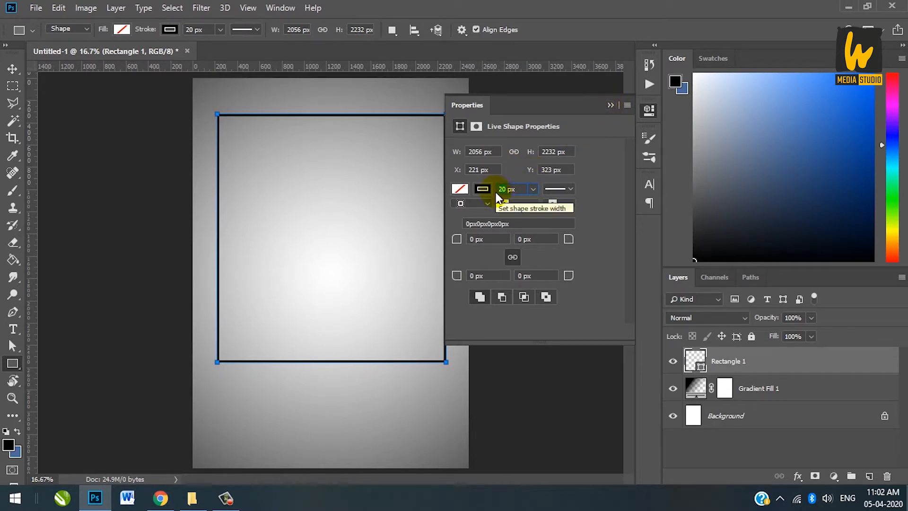
text(25)
key(Return)
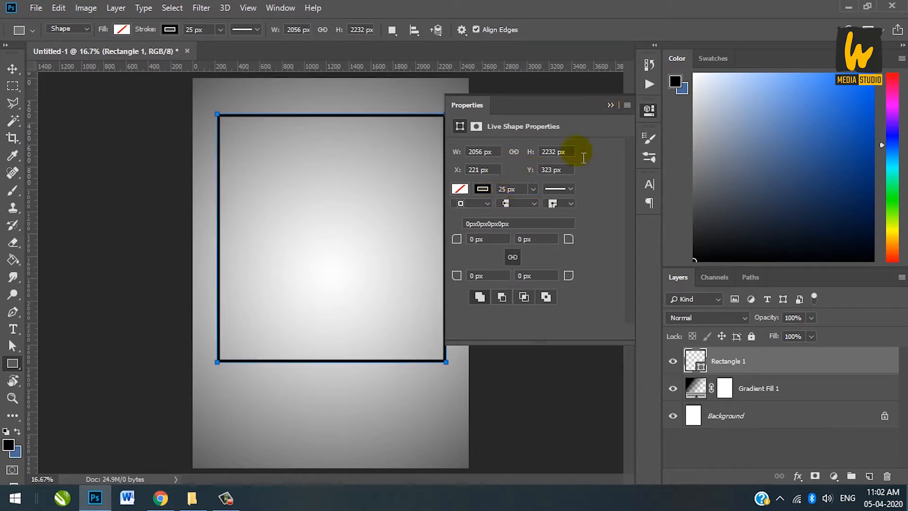
click(610, 105)
Step: Centre the rectangle horizontally on the Background layer
click(13, 70)
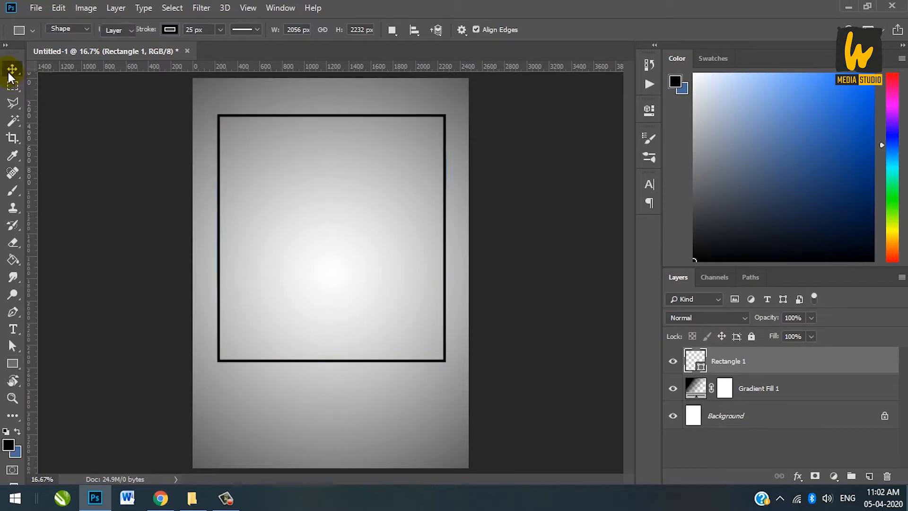
click(763, 415)
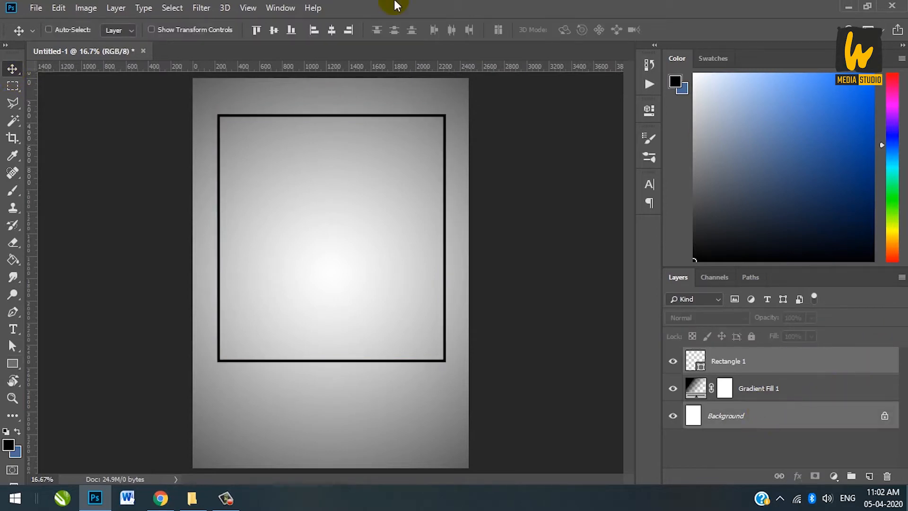
click(331, 30)
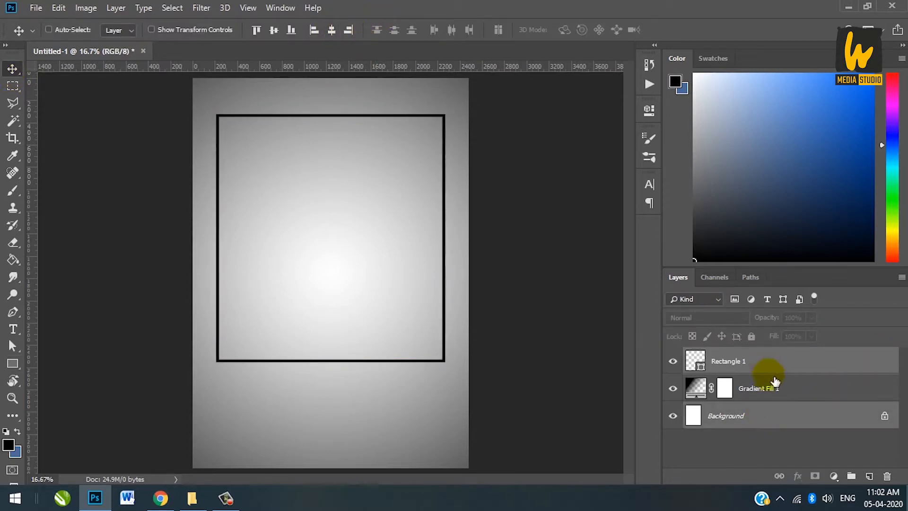
Step: Duplicate the Rectangle 1 layer within the same document under its suggested name
click(736, 363)
right_click(732, 363)
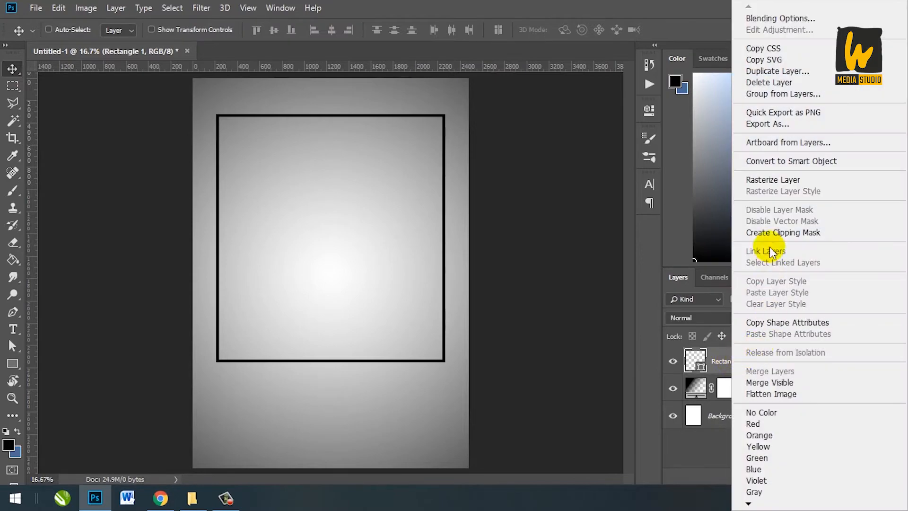
click(775, 70)
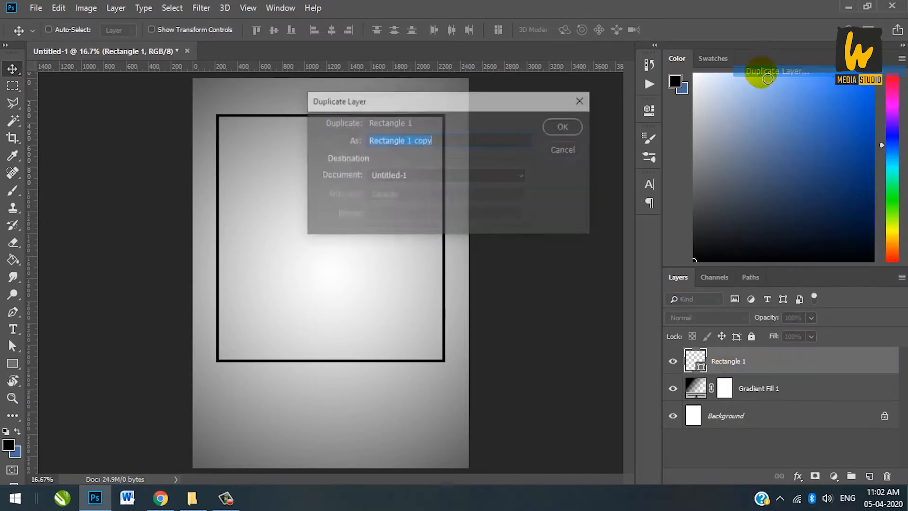
click(564, 127)
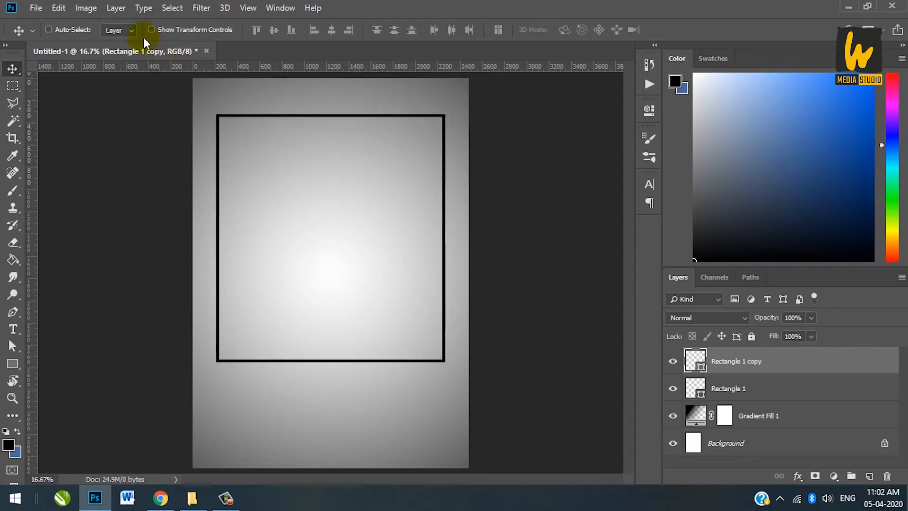
Step: Free-transform the rectangle copy to about 1804 by 2448 px, narrower than the original and extending above and below it
click(60, 8)
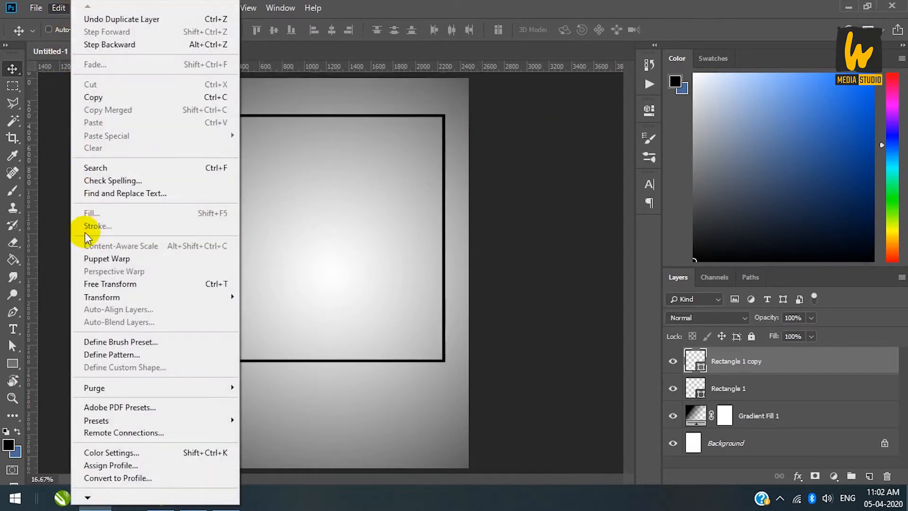
click(104, 283)
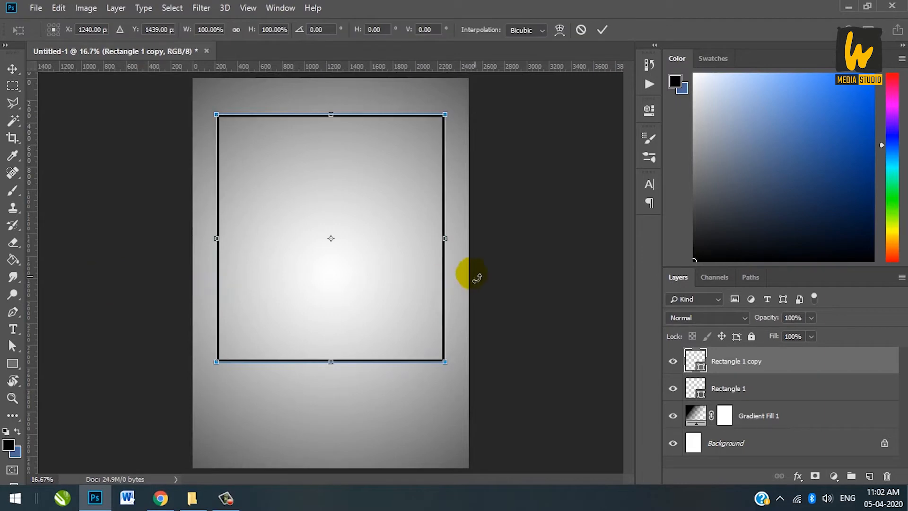
drag(445, 240, 429, 240)
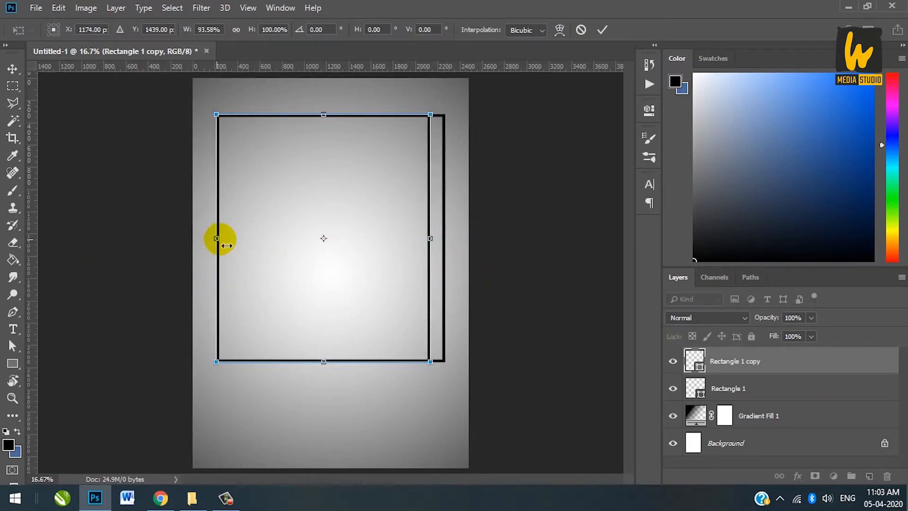
drag(217, 238, 225, 239)
drag(335, 118, 339, 106)
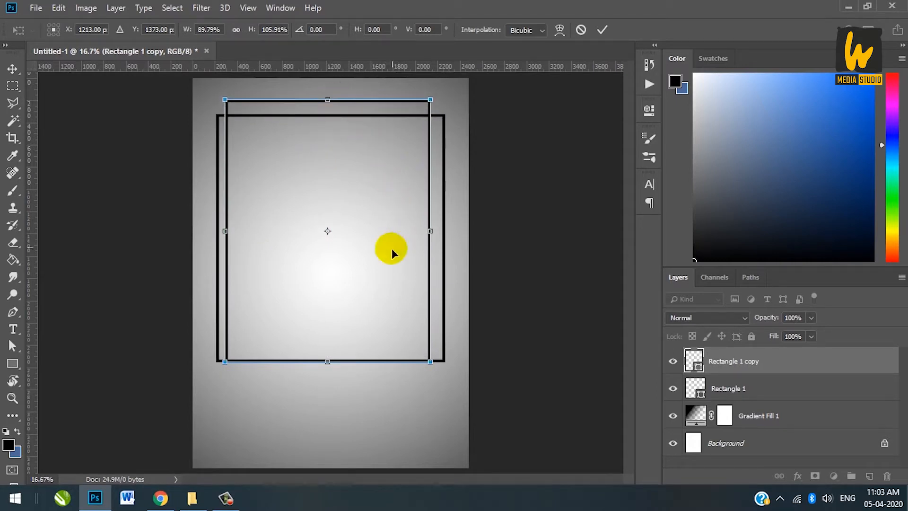
drag(233, 240, 235, 240)
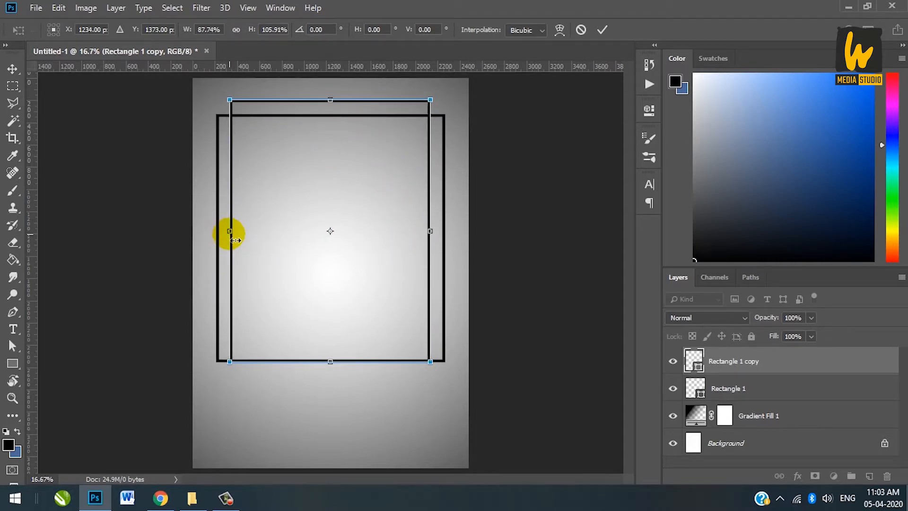
drag(337, 365, 339, 376)
key(Return)
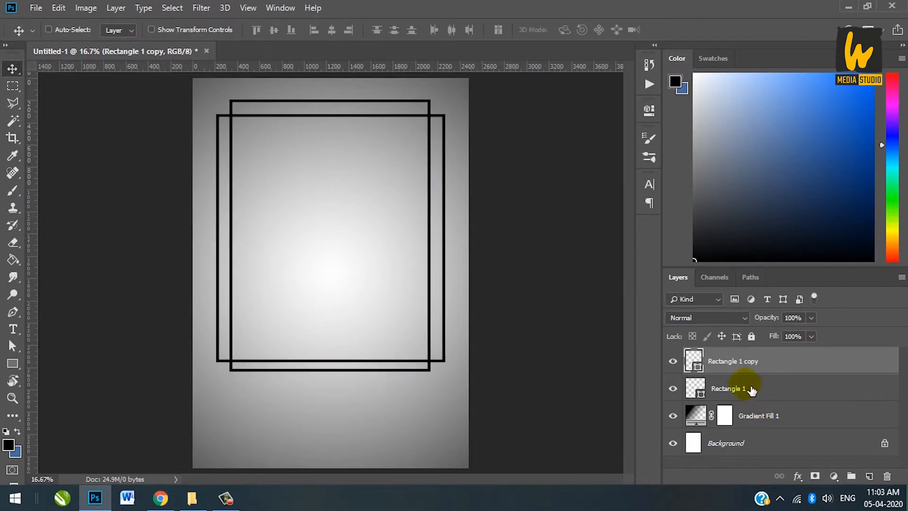
Step: Duplicate the Rectangle 1 copy layer and give the new rectangle a thinner stroke
right_click(733, 371)
click(768, 72)
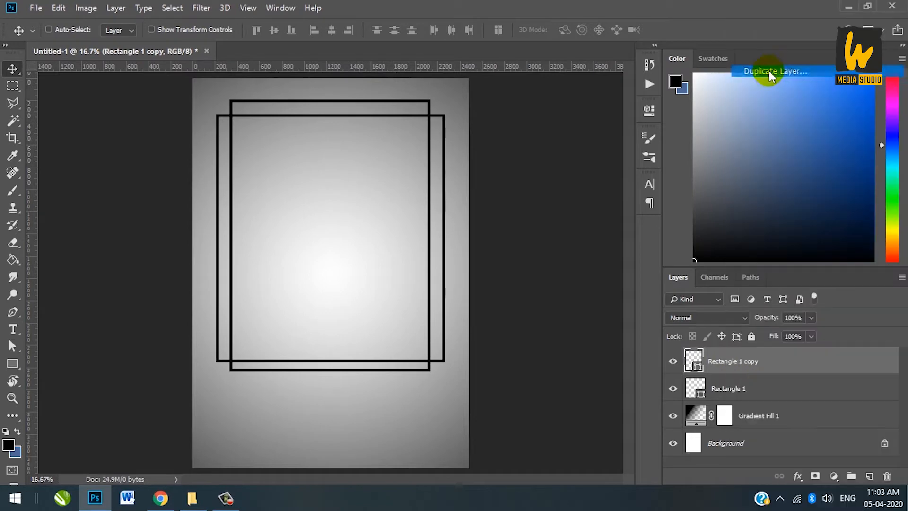
click(559, 125)
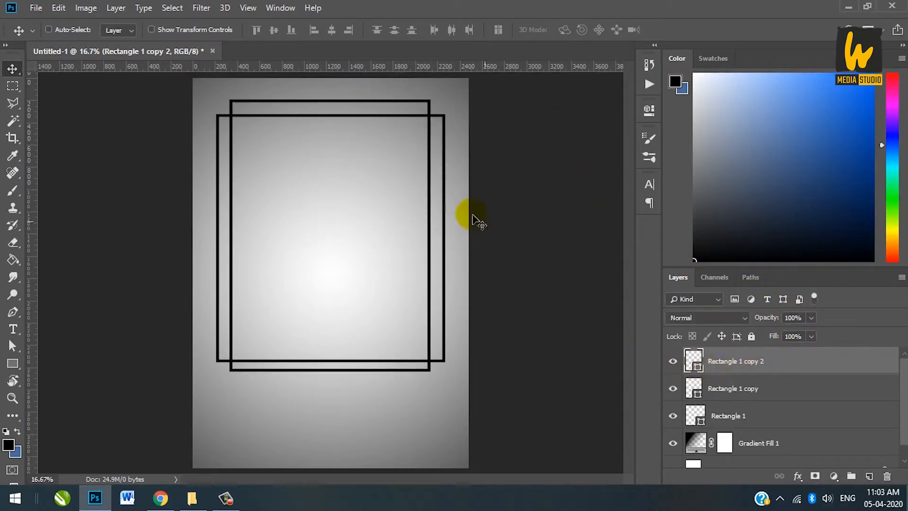
click(647, 111)
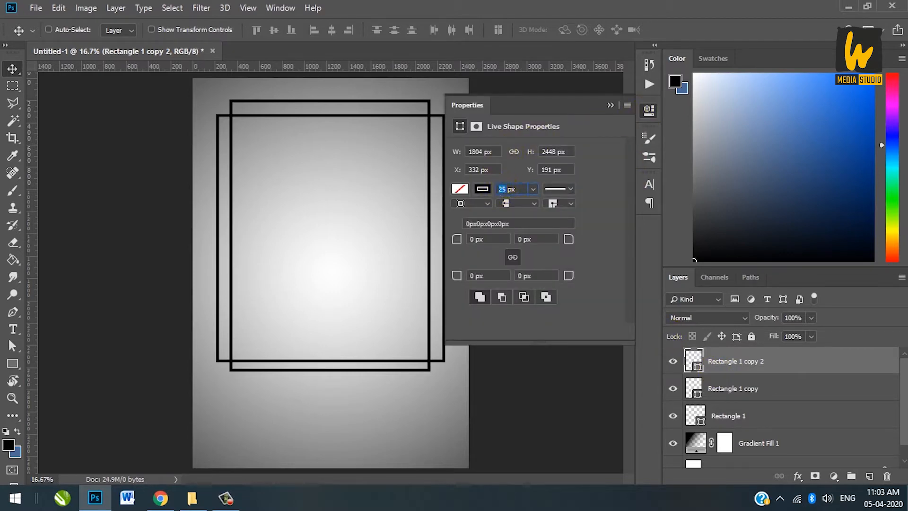
click(608, 106)
Step: Scale the newest rectangle copy to about 92% around its centre and nudge it up about 42 px
key(ctrl+t)
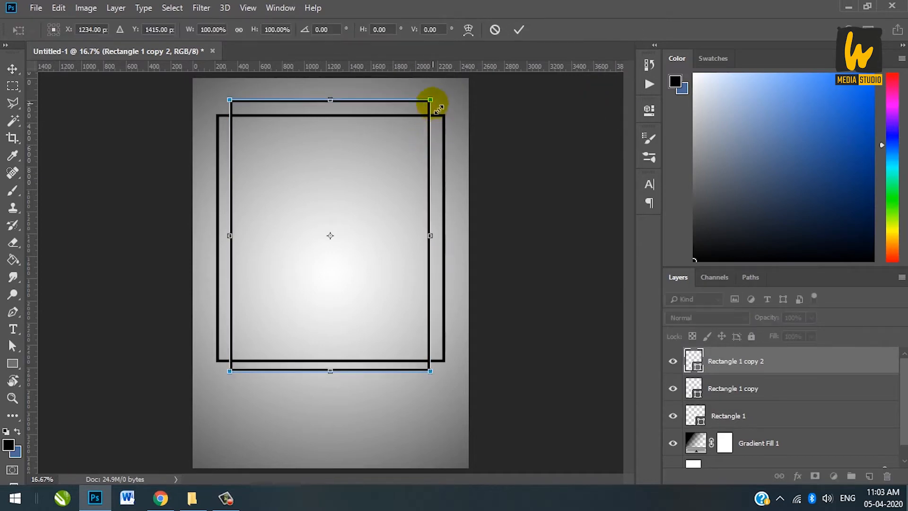
drag(439, 110, 420, 108)
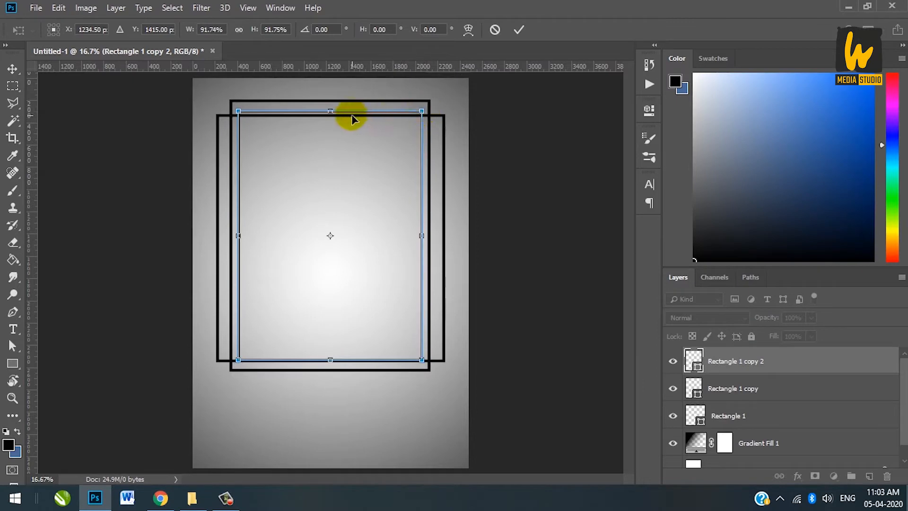
key(Up)
key(Up)
key(Up)
key(Up)
key(Up)
key(Up)
key(Up)
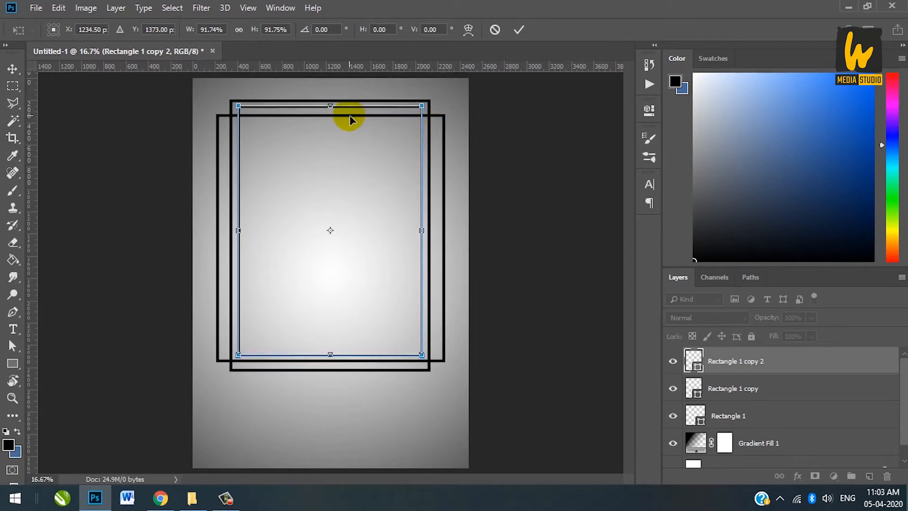
key(Return)
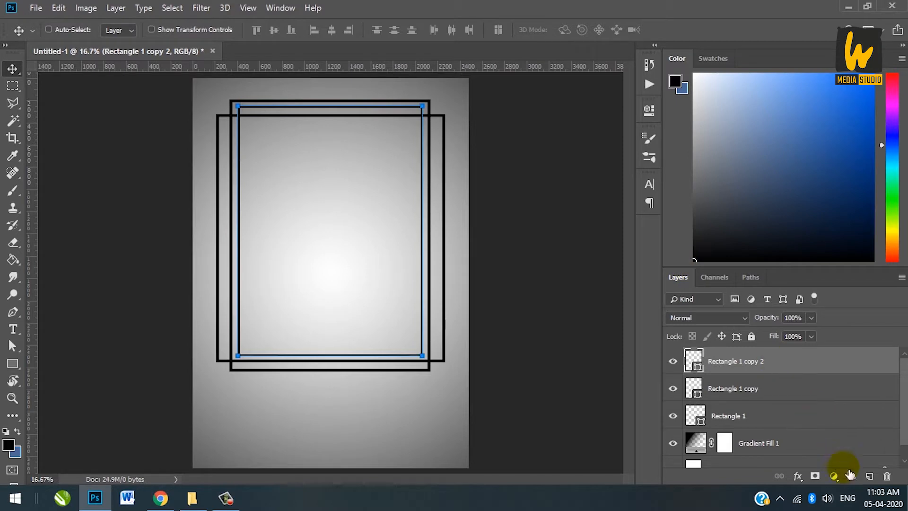
Step: Add a new empty layer and merge it with the three rectangle layers
click(870, 477)
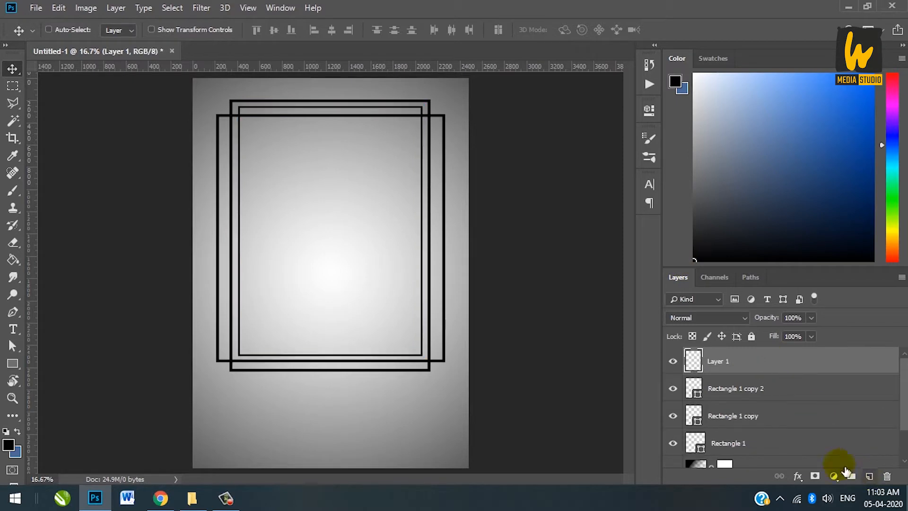
shift+click(743, 448)
right_click(740, 445)
click(639, 373)
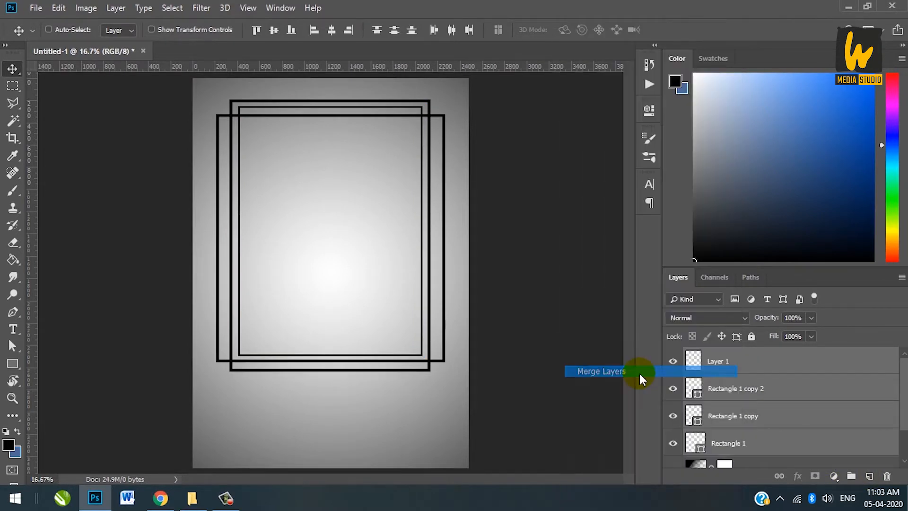
Step: Erase the lower part of the merged frame lines with a soft 1300 px eraser so the vertical lines fade out
click(12, 243)
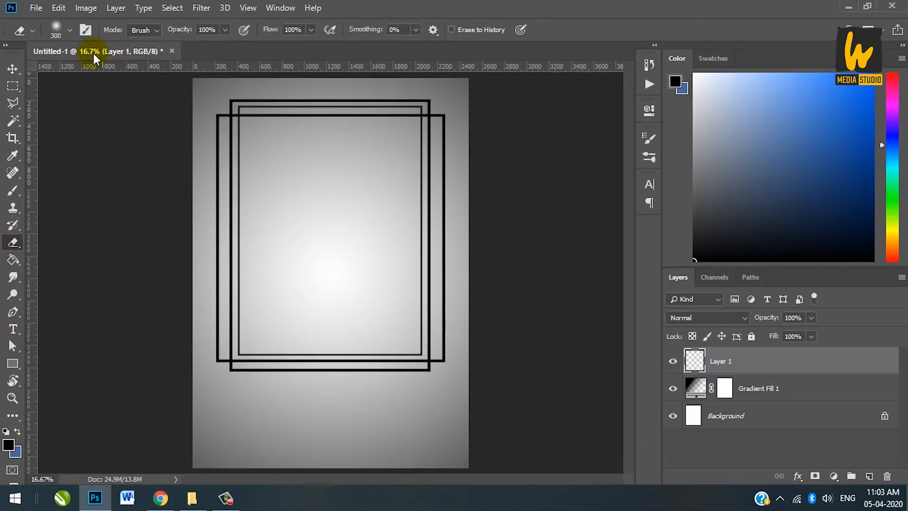
click(65, 30)
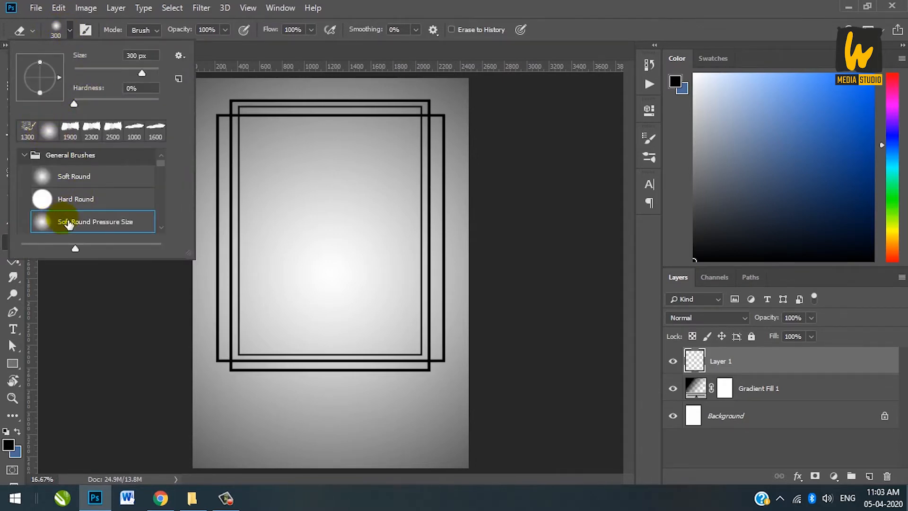
click(462, 10)
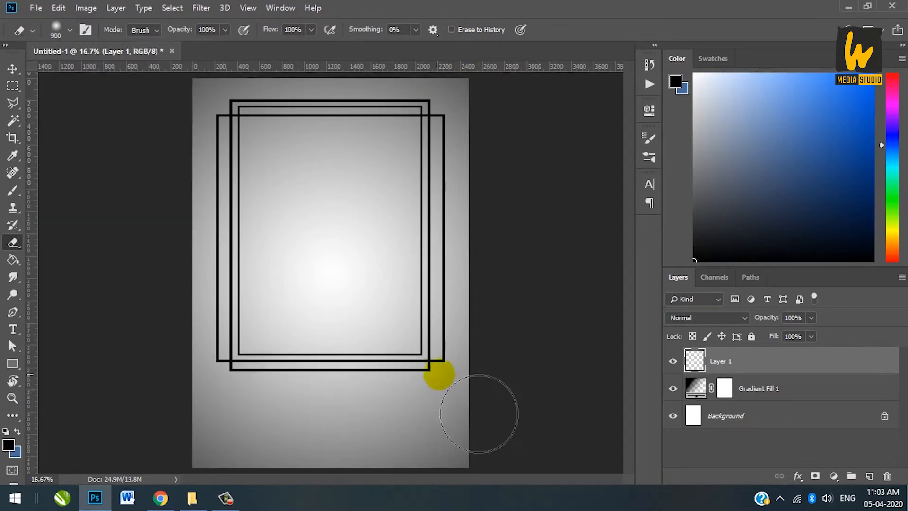
key(bracketright)
key(bracketright)
key(bracketright)
key(bracketright)
key(bracketright)
key(bracketright)
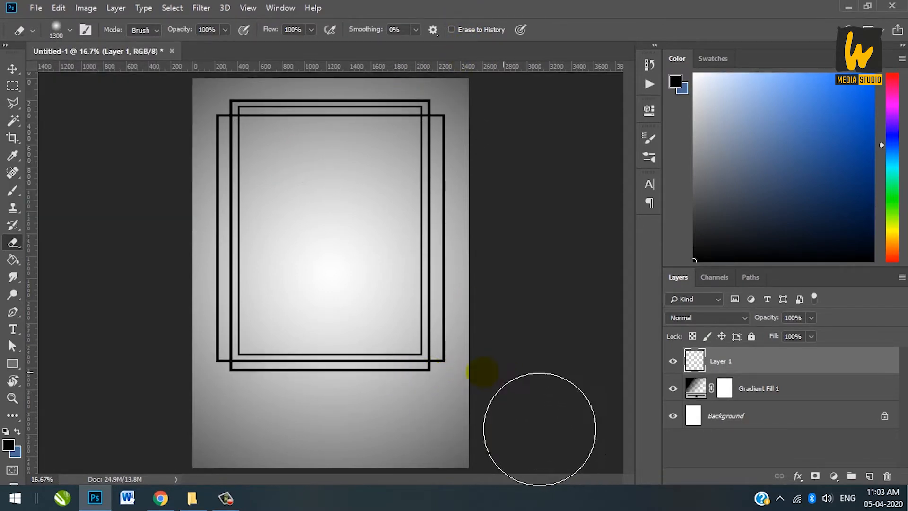
mouse_move(483, 371)
mouse_down()
mouse_move(138, 377)
mouse_move(461, 392)
mouse_move(551, 380)
mouse_move(57, 385)
mouse_move(271, 240)
mouse_up()
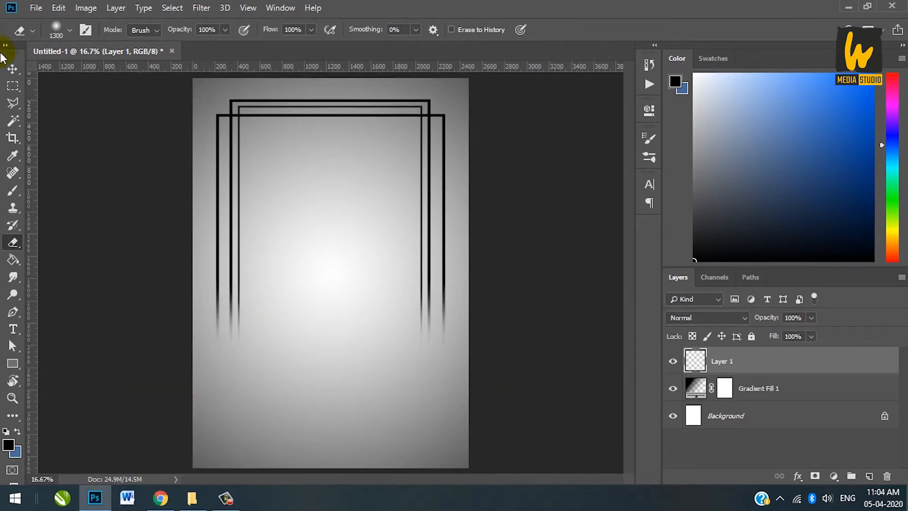
click(12, 69)
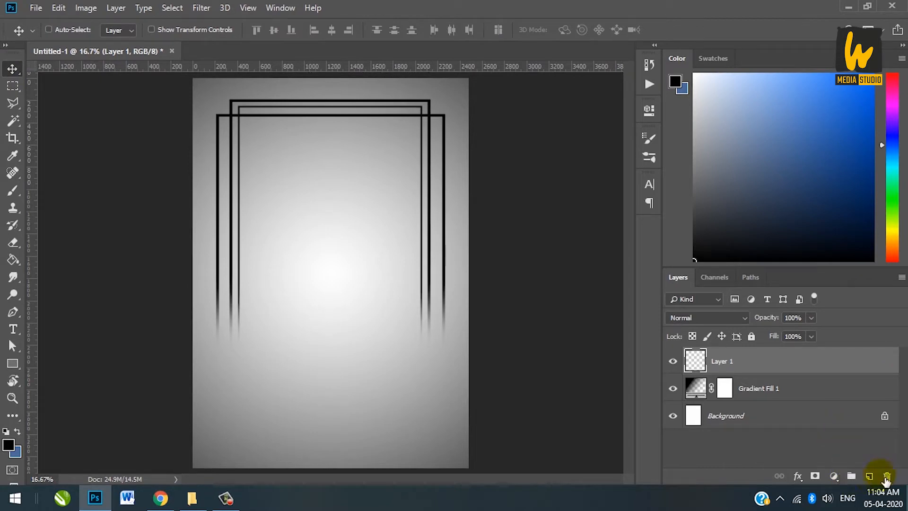
Step: Add a new empty layer and load the 20 Painter Brushes.abr brush set for the Brush tool
click(870, 477)
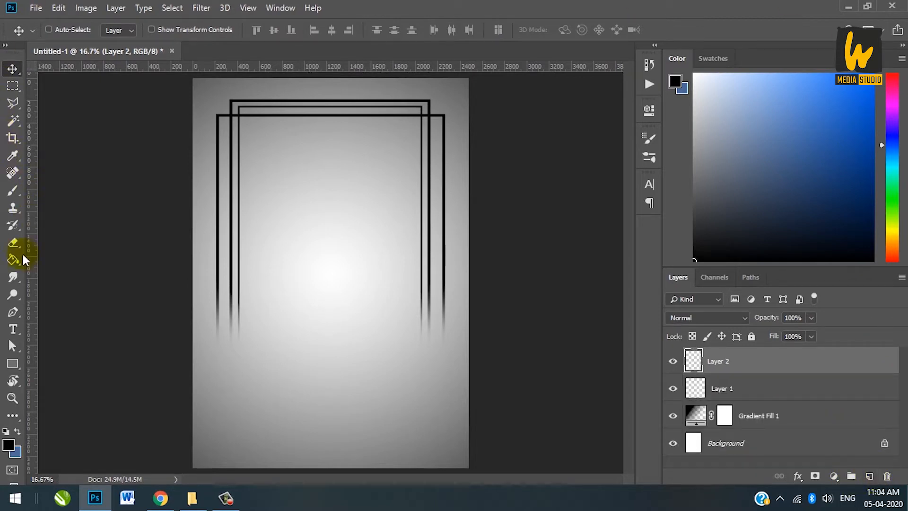
click(13, 191)
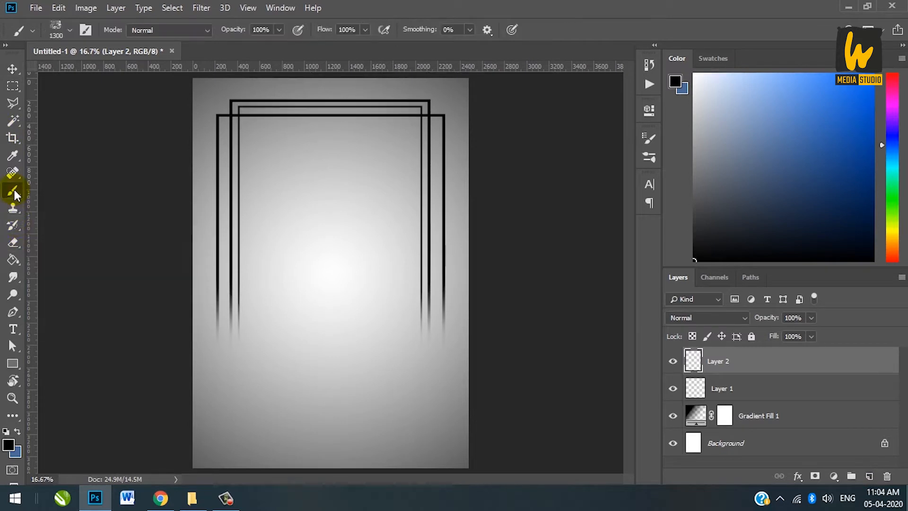
click(70, 31)
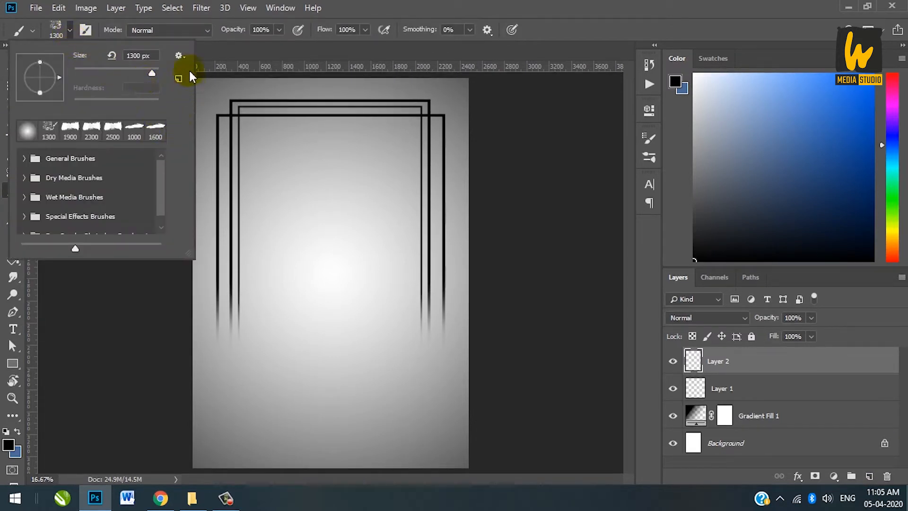
click(179, 55)
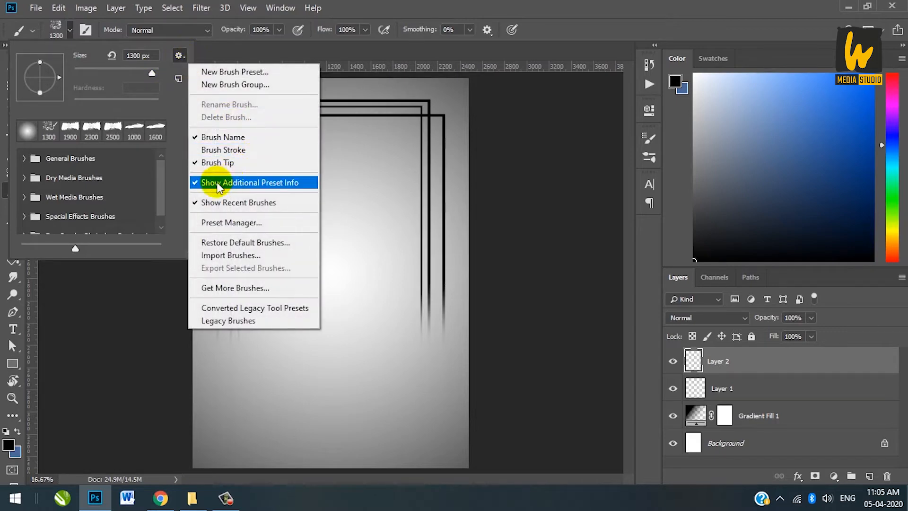
click(215, 255)
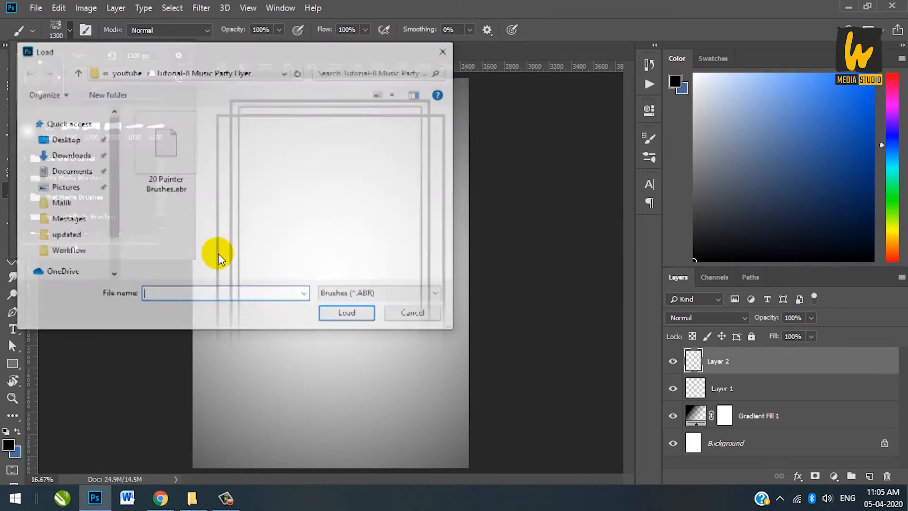
click(164, 148)
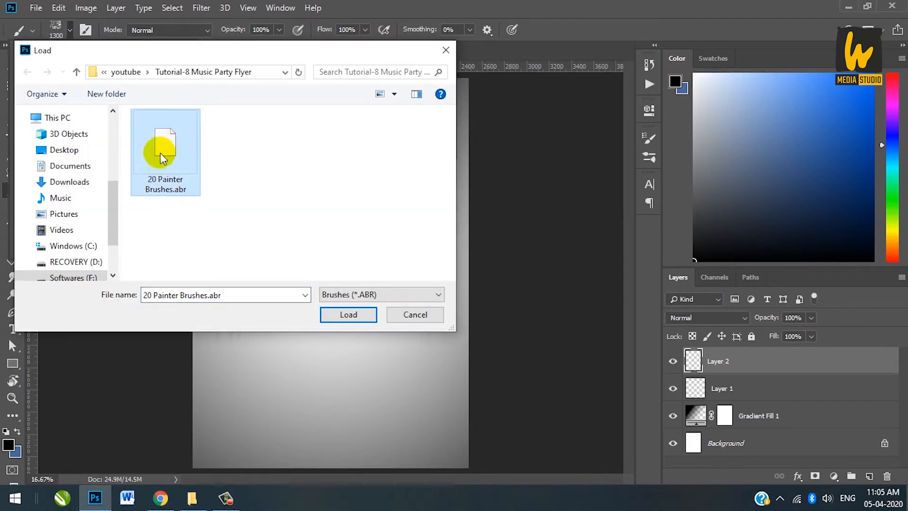
click(353, 314)
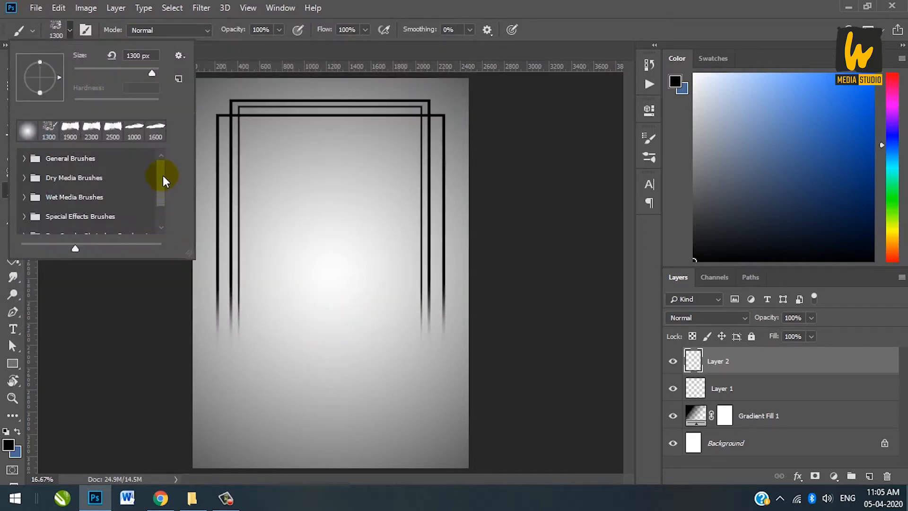
Step: Choose the painter 20 brush, reduce it to 2300 px and stamp a black brush mark across the frame on Layer 2
drag(161, 172, 160, 200)
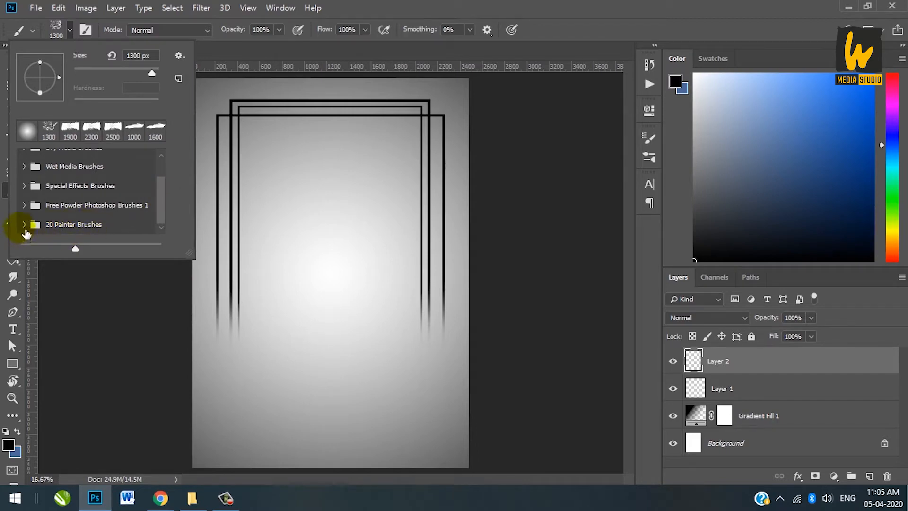
mouse_move(161, 169)
mouse_down()
mouse_move(152, 208)
mouse_move(159, 224)
mouse_up()
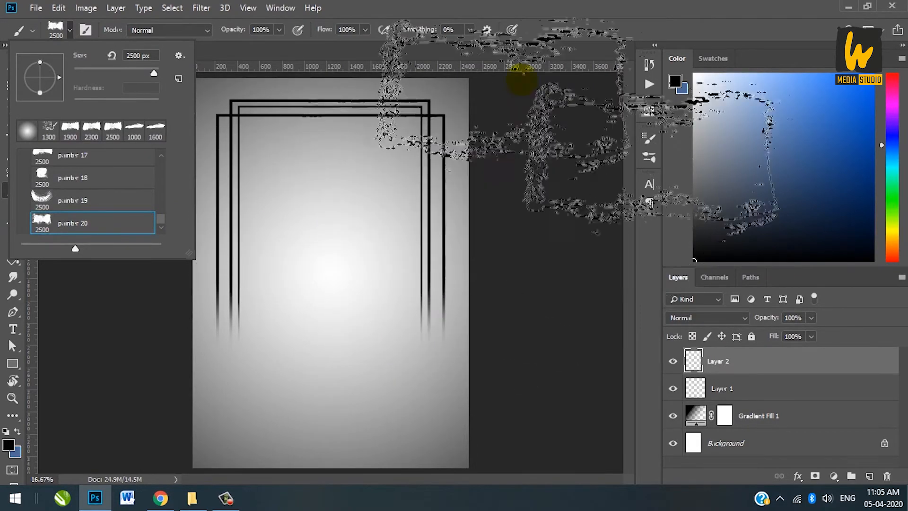
click(560, 5)
key(bracketleft)
key(bracketleft)
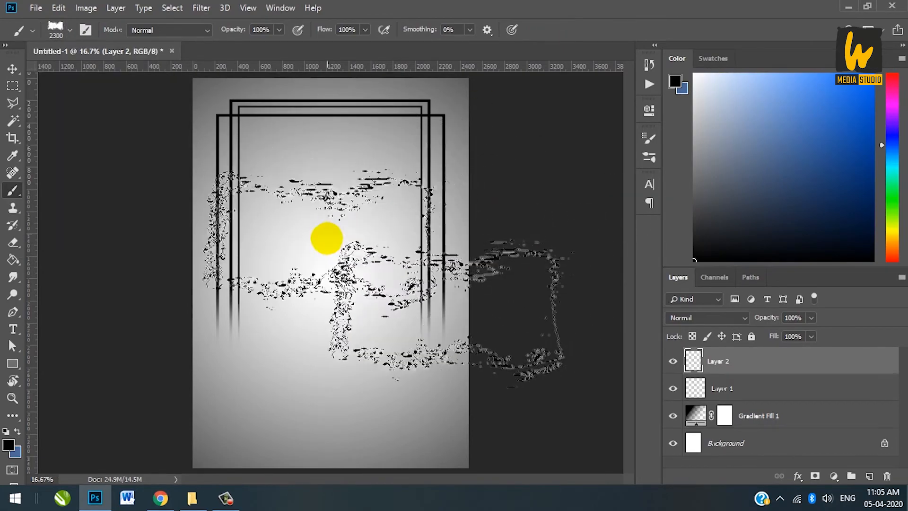
drag(332, 233, 335, 256)
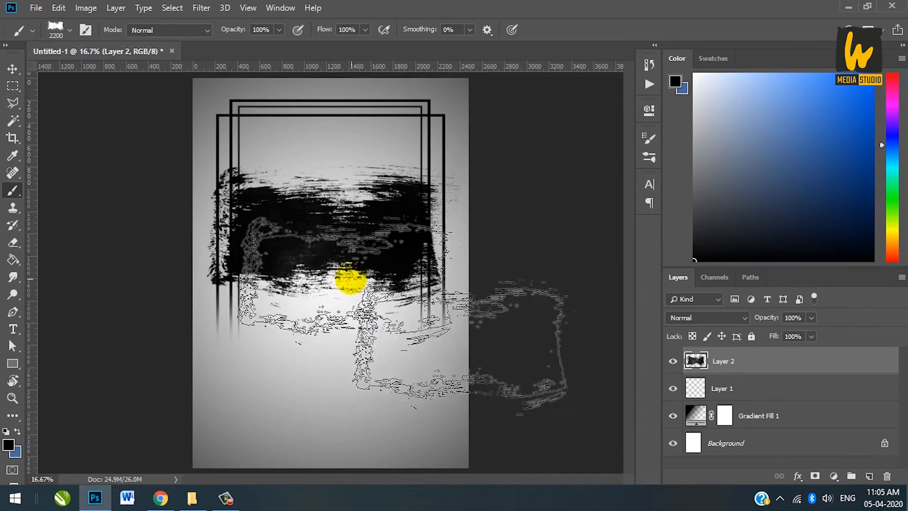
Step: Fill out the black brush shape downward and to both sides with progressively smaller stamps of the painter brush
key(bracketleft)
key(bracketleft)
key(bracketleft)
drag(345, 278, 343, 275)
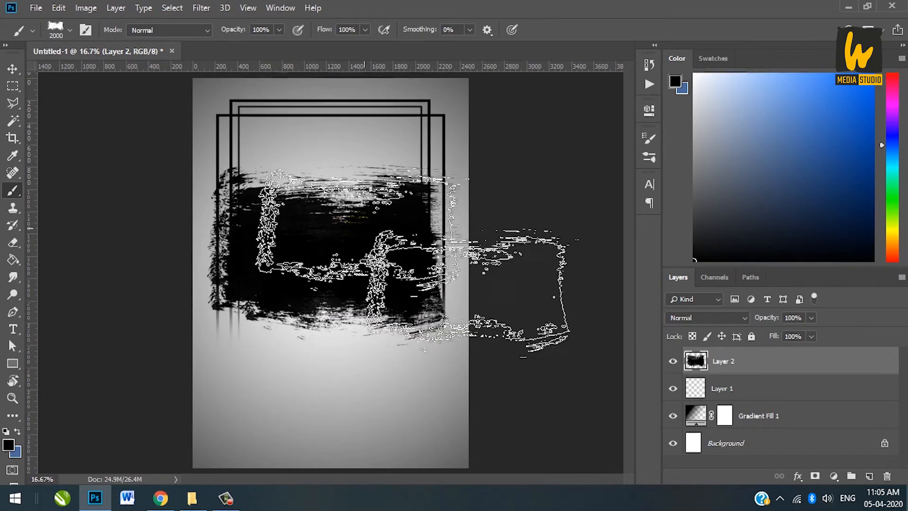
mouse_move(369, 229)
mouse_down()
mouse_move(251, 374)
mouse_move(310, 319)
mouse_up()
key(bracketleft)
key(bracketleft)
key(bracketleft)
key(bracketleft)
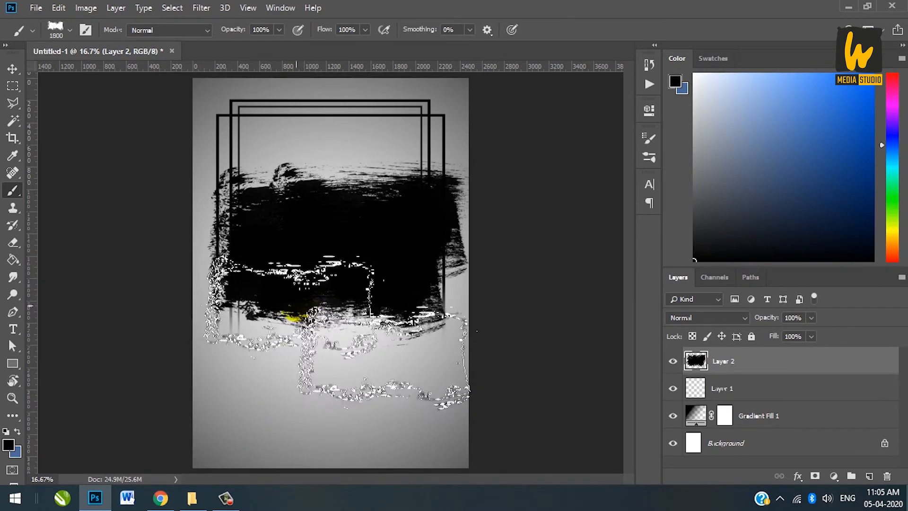
drag(354, 342, 421, 336)
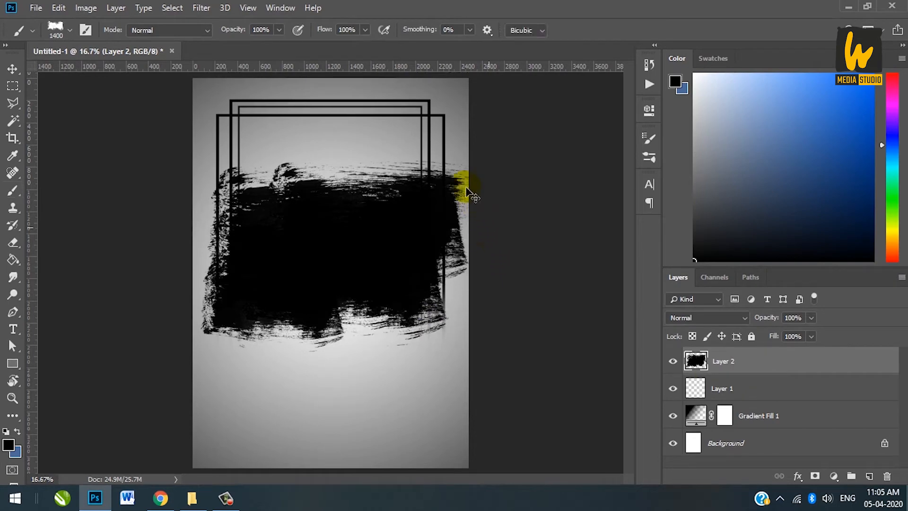
Step: Scale the black brush shape to about 89.5% around its centre and reposition it over the lower part of the frame
key(ctrl+t)
drag(468, 151, 441, 172)
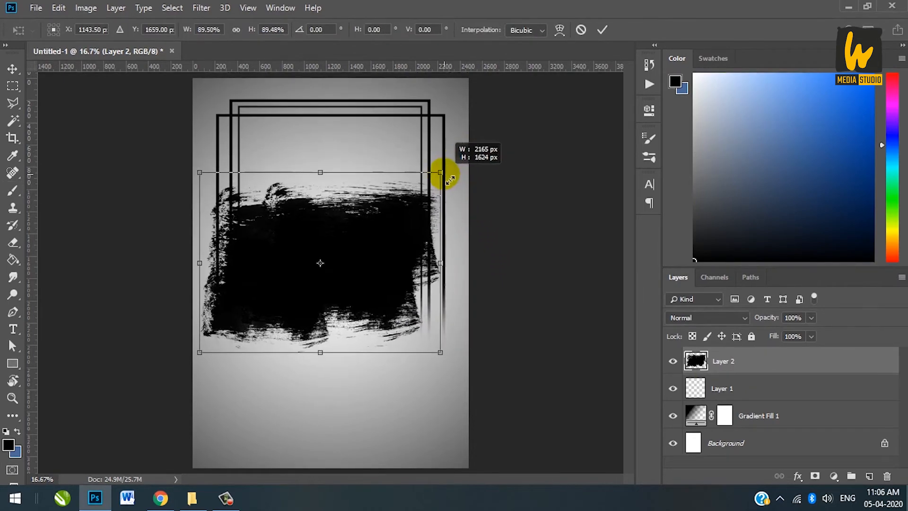
drag(407, 229, 432, 198)
key(b)
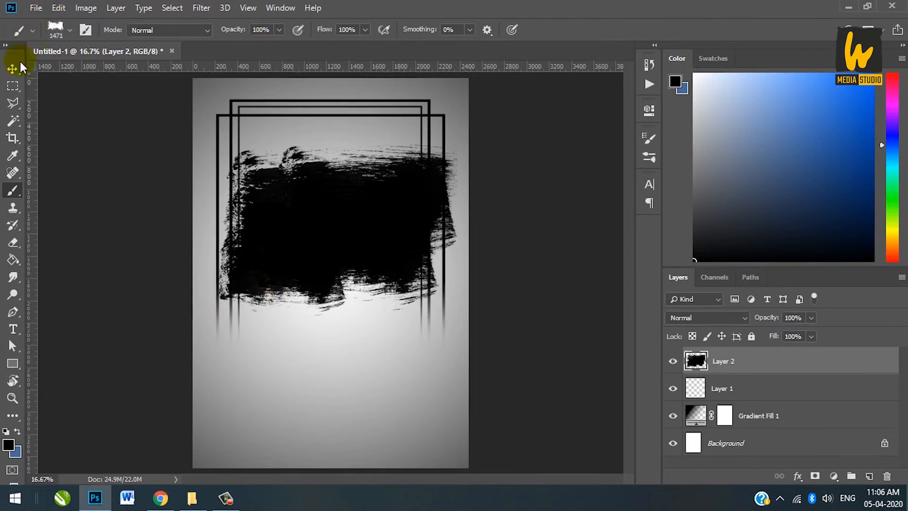
click(12, 70)
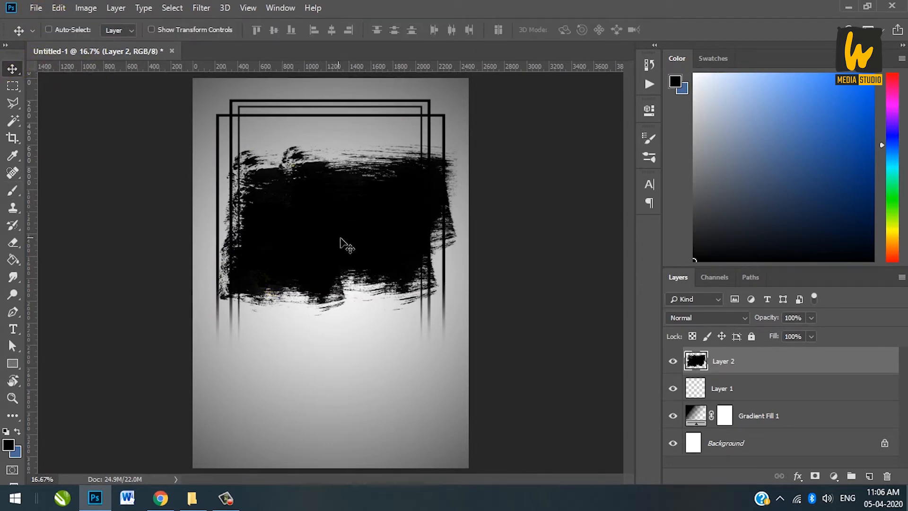
mouse_move(374, 259)
mouse_down()
mouse_move(374, 236)
mouse_move(371, 276)
mouse_up()
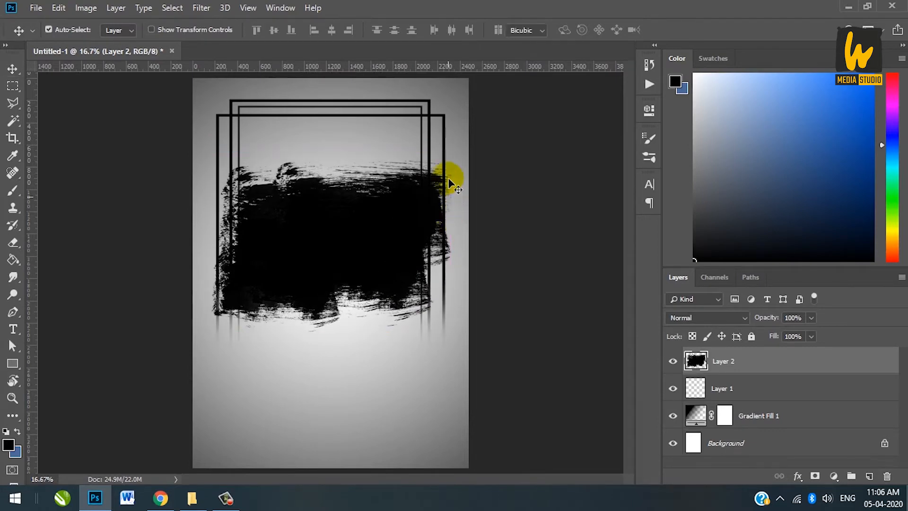
Step: Enlarge the black brush shape around its centre until it spans nearly the full poster width
key(ctrl+t)
drag(459, 160, 468, 141)
key(Return)
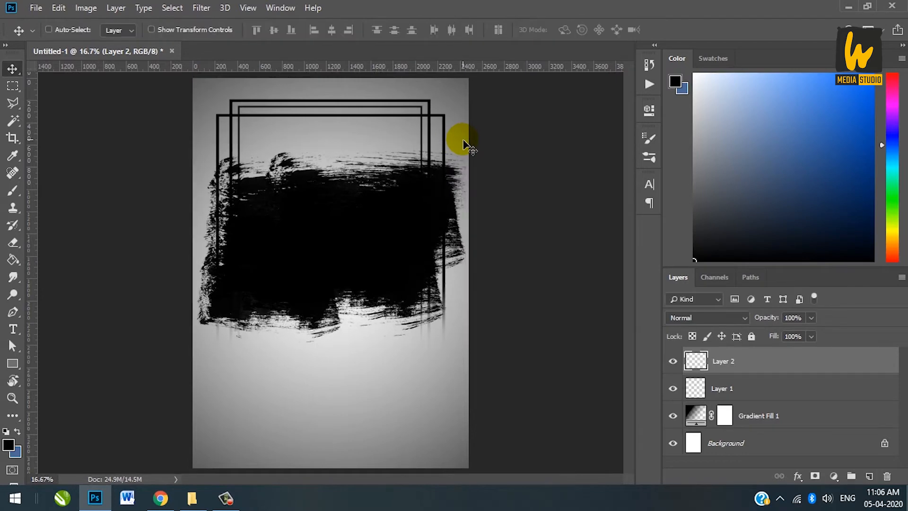
Step: Open woman-wearing-jacket.png and bring the woman cutout into the Untitled-1 poster as a new layer
click(36, 8)
click(46, 33)
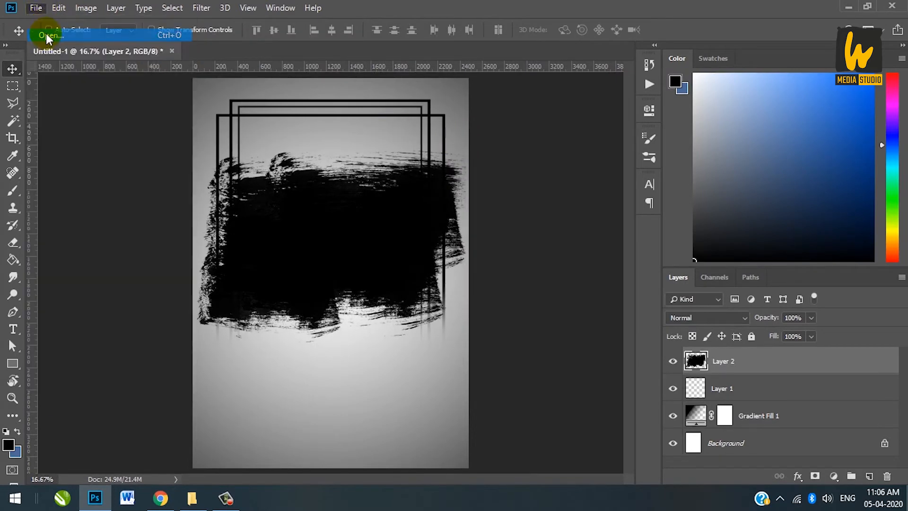
click(374, 179)
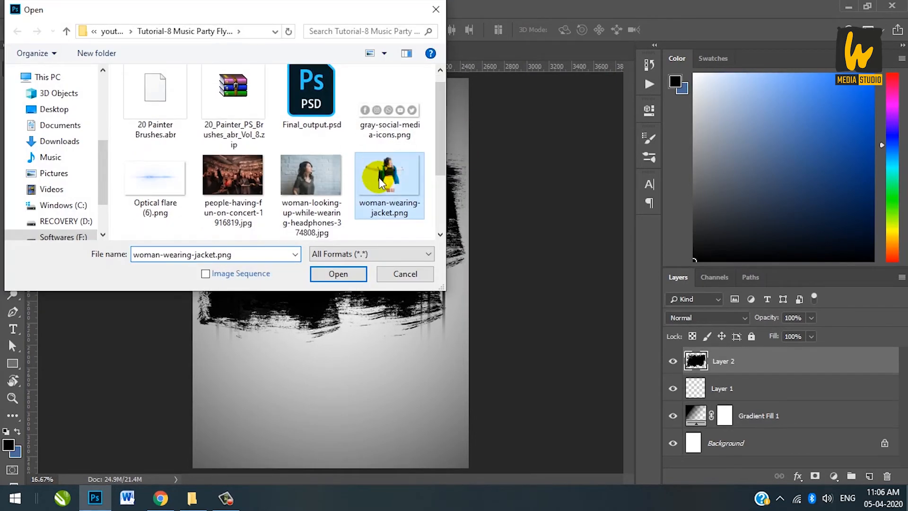
click(346, 273)
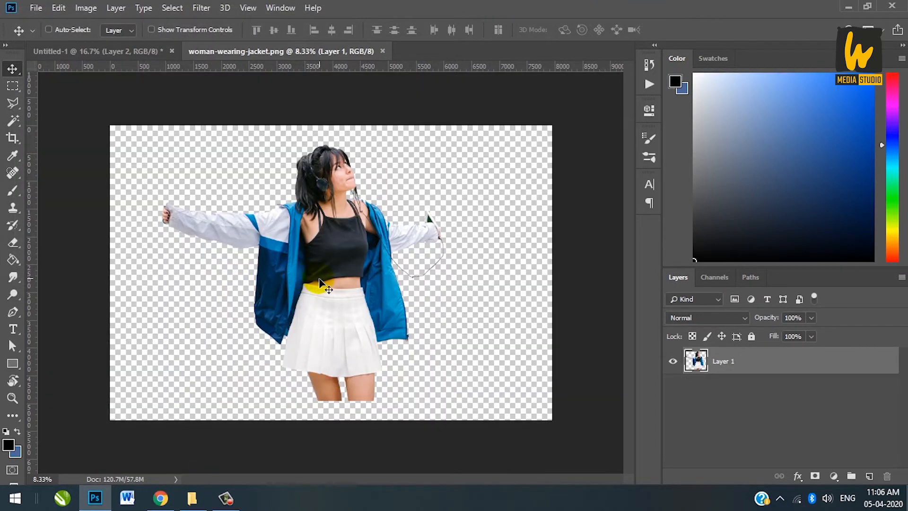
drag(338, 291, 308, 237)
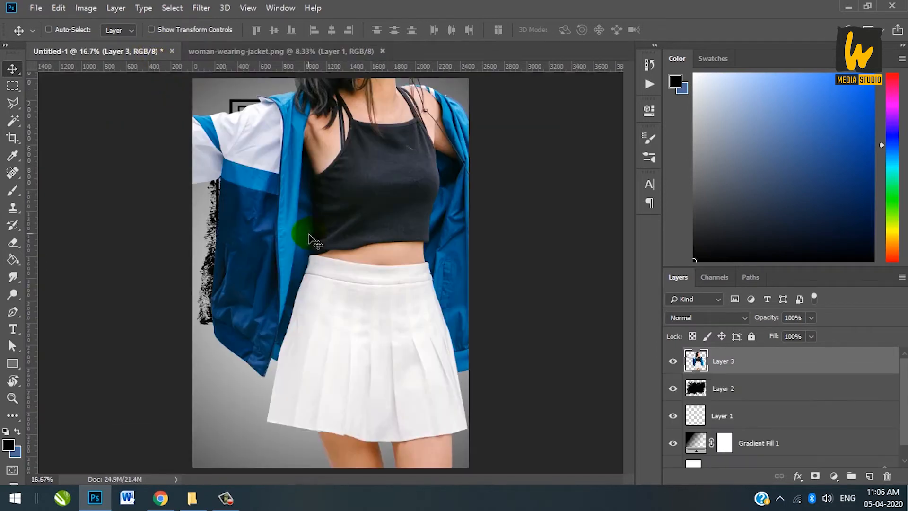
key(ctrl+t)
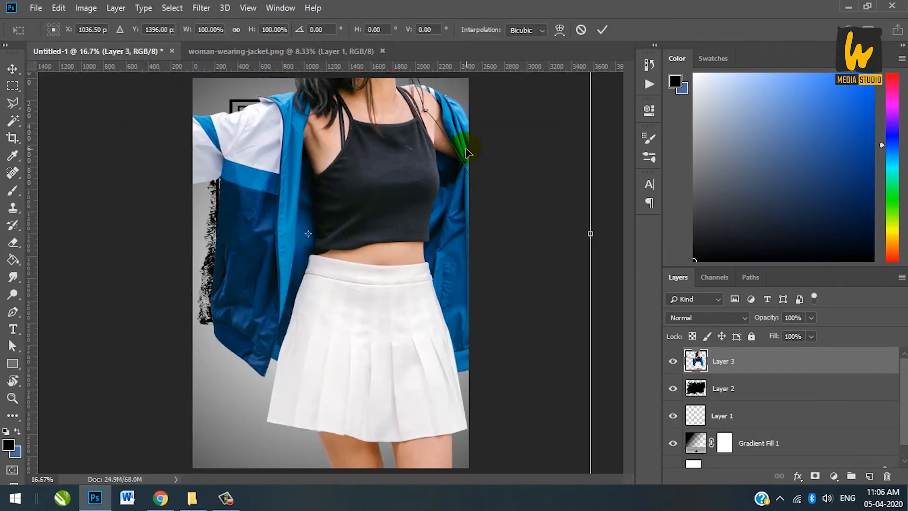
drag(466, 152, 461, 231)
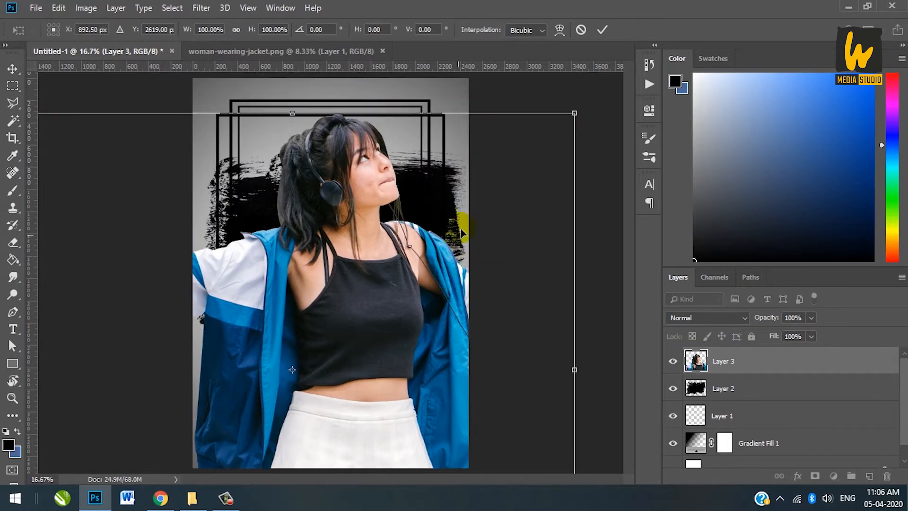
key(Escape)
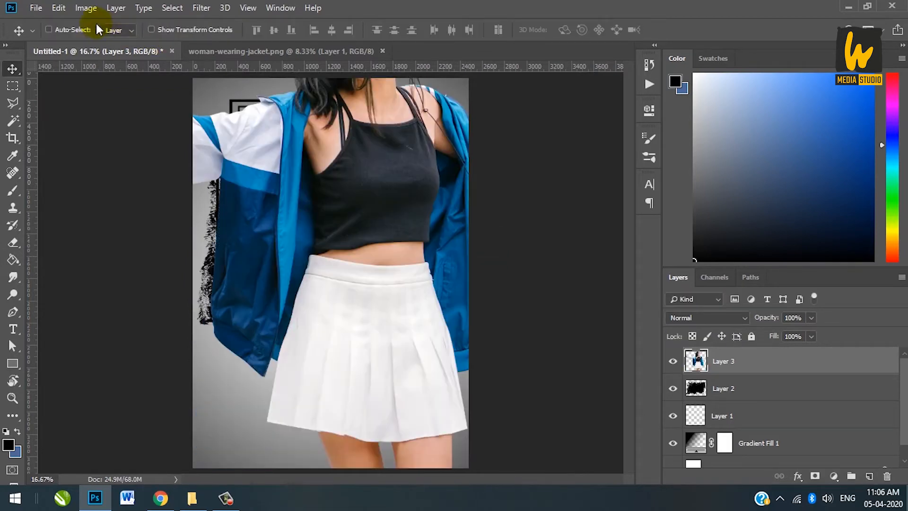
Step: Scale the woman on Layer 3 to about 41% and place her centrally over the black brush shape
click(57, 8)
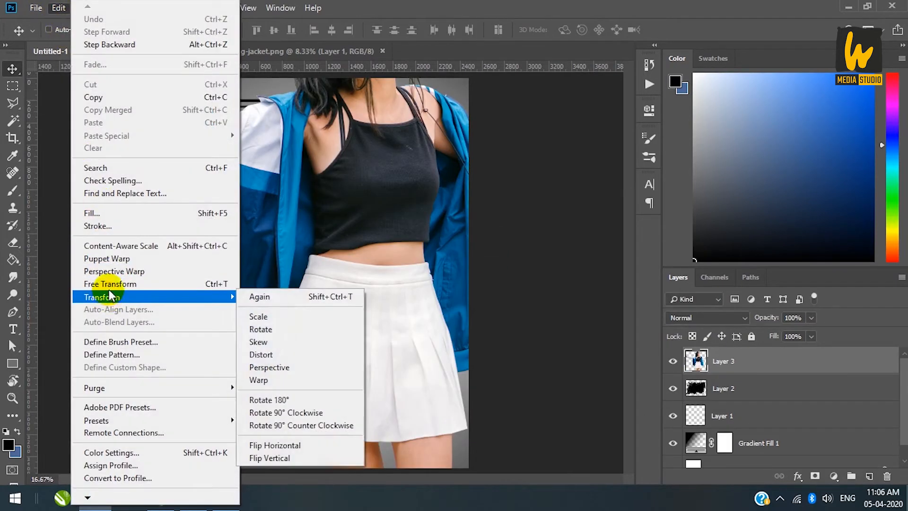
click(110, 284)
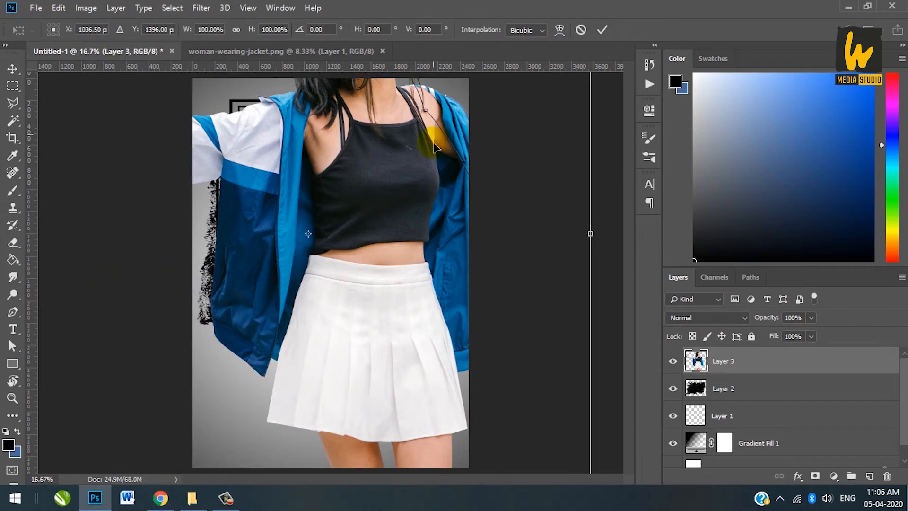
drag(434, 145, 422, 224)
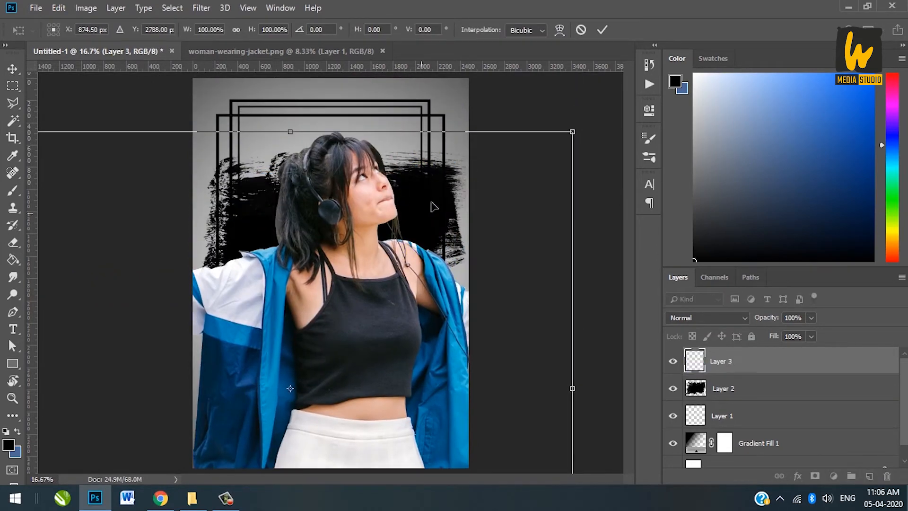
drag(573, 132, 442, 257)
drag(381, 322, 402, 234)
drag(461, 164, 419, 199)
drag(369, 265, 379, 187)
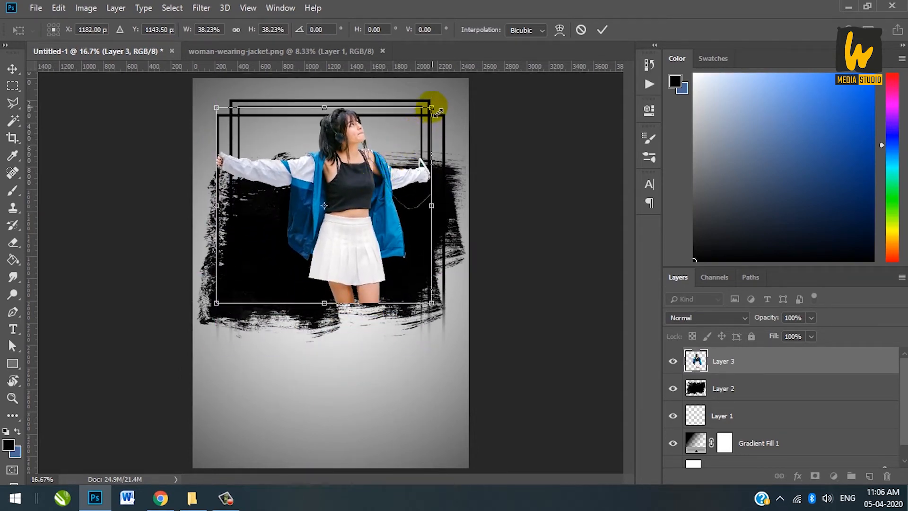
drag(433, 109, 439, 101)
mouse_move(391, 179)
mouse_down()
mouse_move(384, 179)
mouse_move(390, 184)
mouse_up()
key(Return)
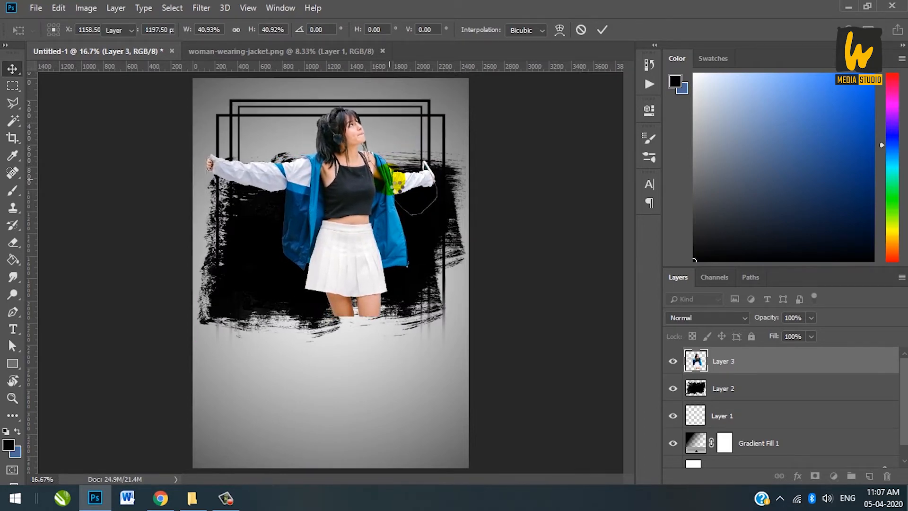
Step: Move the woman lower on the brush shape and enlarge her slightly so her arms span the frame
drag(378, 222, 378, 249)
key(ctrl+t)
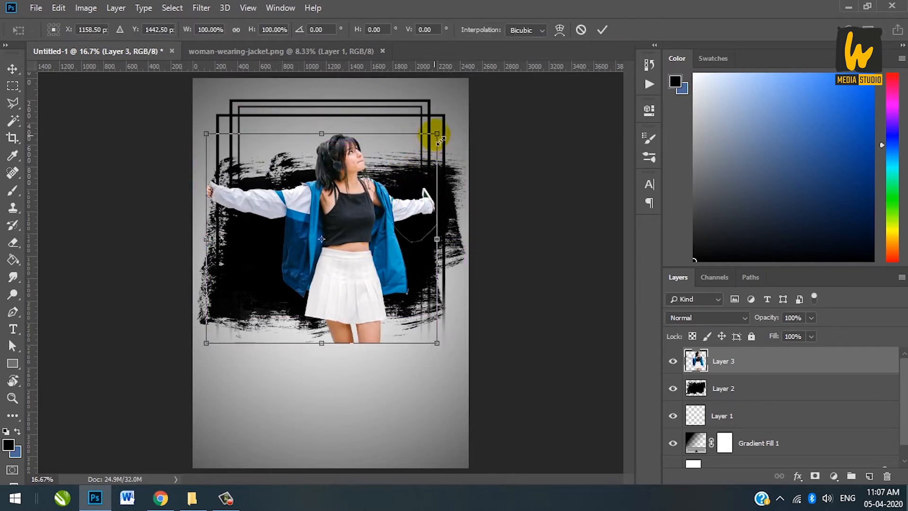
drag(436, 135, 452, 129)
drag(415, 197, 416, 201)
key(Return)
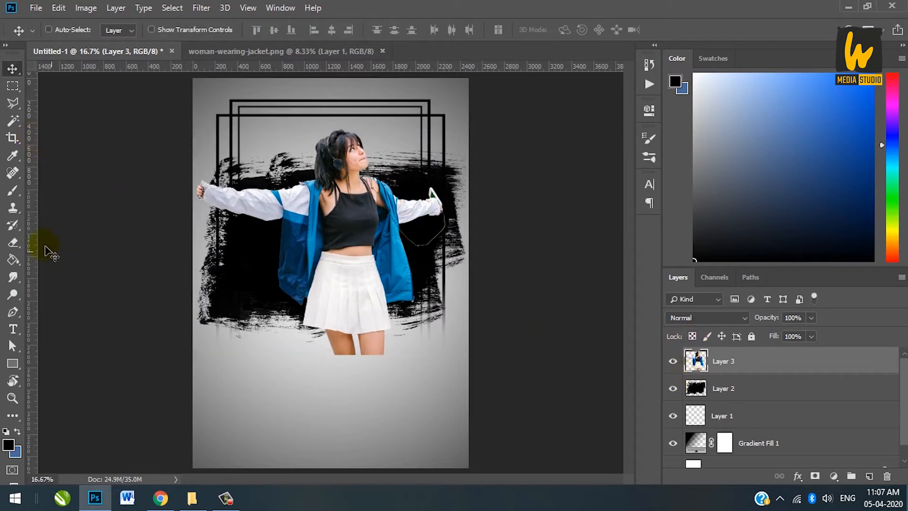
Step: Erase the woman's legs and fade the skirt's lower edge with a soft eraser, reducing its size to 400 px
click(13, 244)
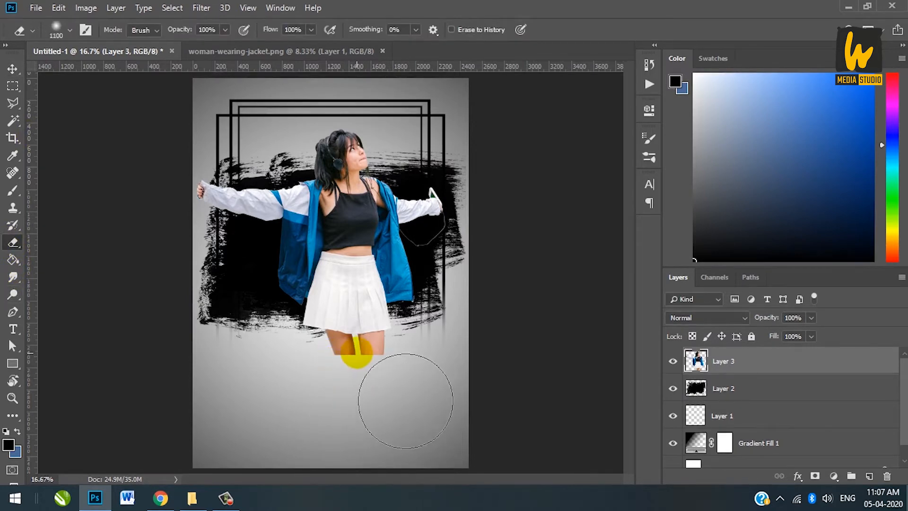
key(bracketleft)
key(bracketleft)
key(bracketleft)
key(bracketleft)
mouse_move(384, 327)
mouse_down()
mouse_move(385, 345)
mouse_move(331, 369)
mouse_move(387, 356)
mouse_move(280, 378)
mouse_move(300, 363)
mouse_move(348, 378)
mouse_move(436, 344)
mouse_move(315, 384)
mouse_move(416, 354)
mouse_move(385, 349)
mouse_move(425, 334)
mouse_move(279, 391)
mouse_move(331, 337)
mouse_up()
key(bracketleft)
key(bracketleft)
key(bracketleft)
key(bracketleft)
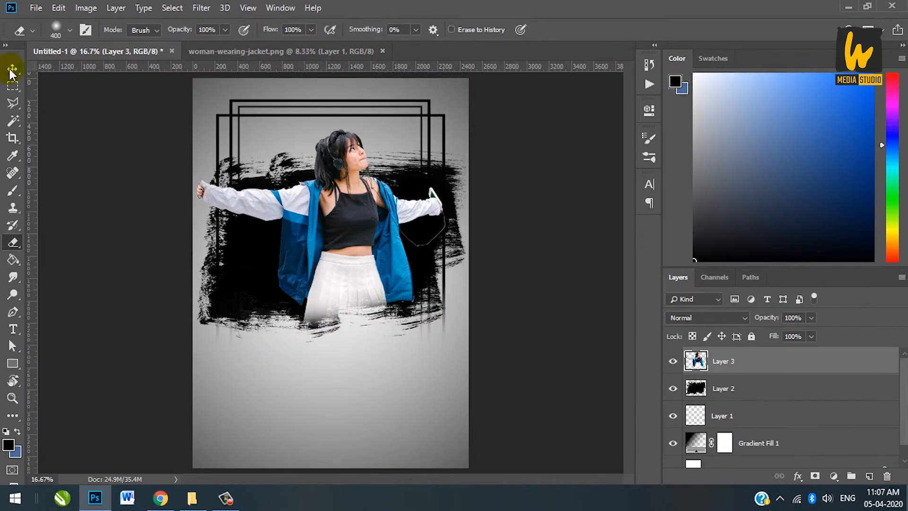
Step: Open Optical flare (6).png and bring the blue flare into the Untitled-1 poster as a new layer over the skirt's lower edge
click(12, 71)
click(36, 10)
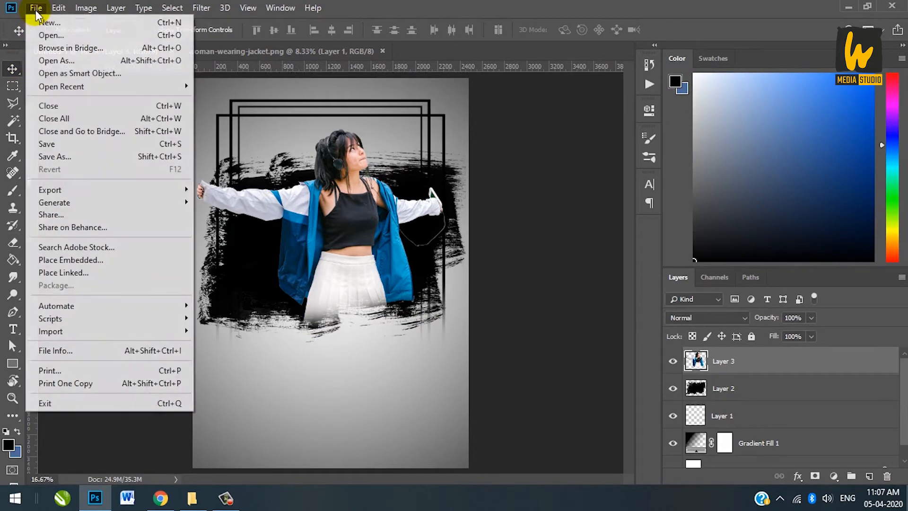
click(41, 33)
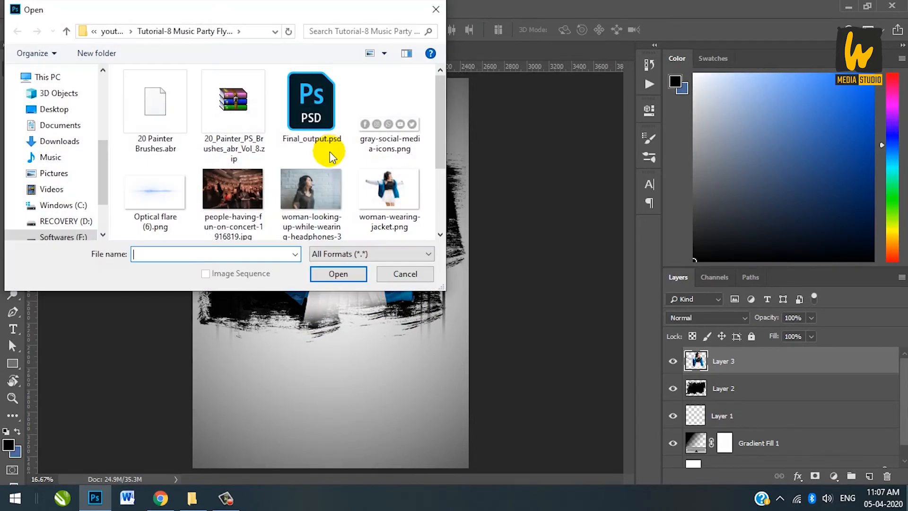
click(181, 191)
click(323, 274)
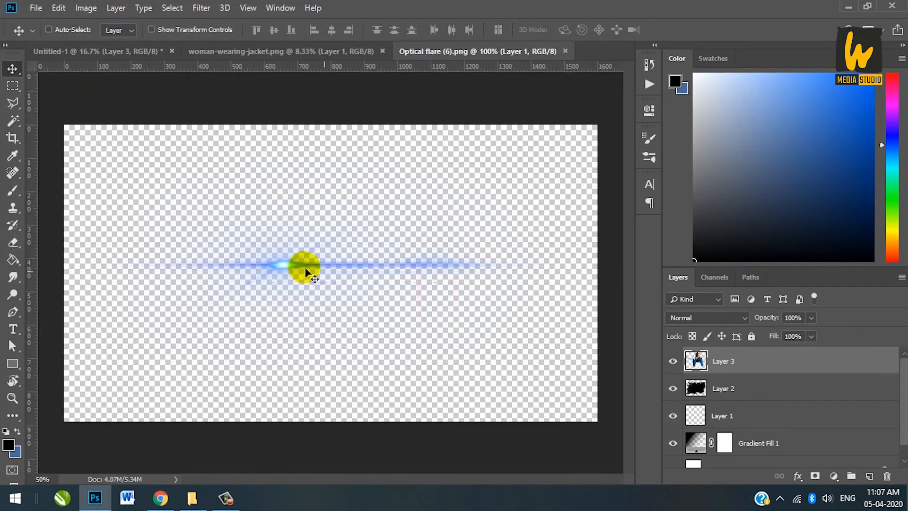
drag(305, 272, 319, 321)
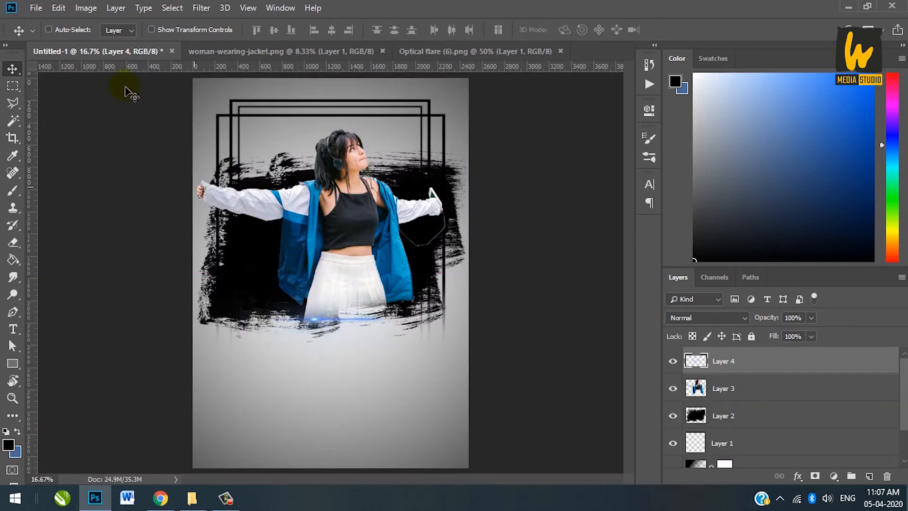
Step: Enlarge and tilt the flare upward across the skirt's lower edge, and place a duplicate farther right along the same line
click(86, 8)
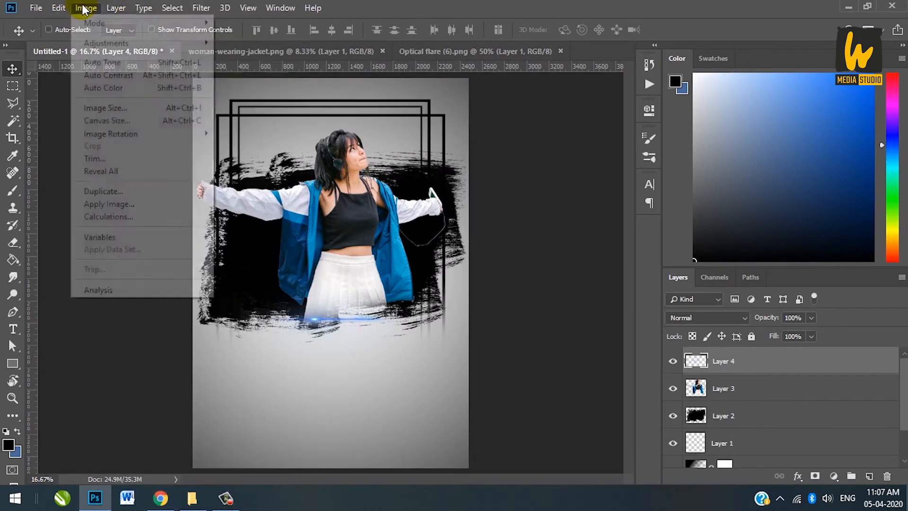
mouse_move(60, 9)
click(109, 283)
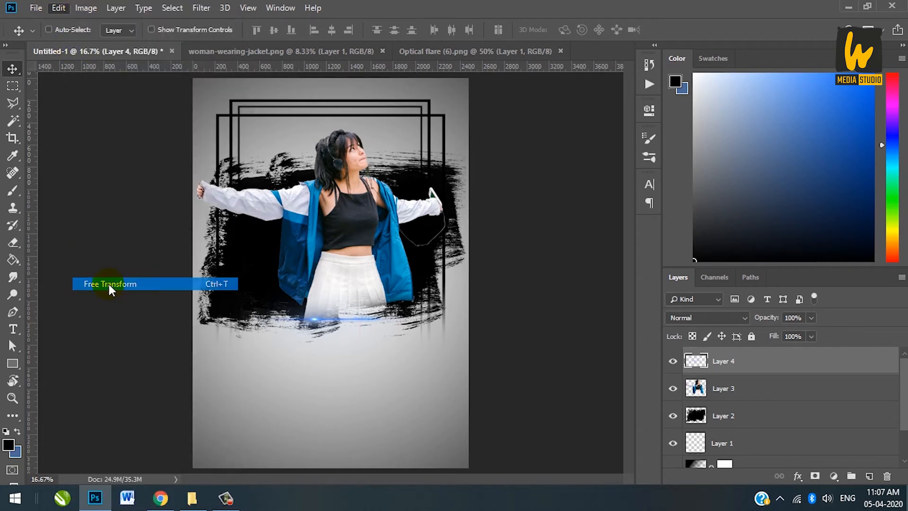
drag(418, 365, 477, 395)
drag(479, 433, 487, 412)
drag(406, 370, 374, 320)
key(Return)
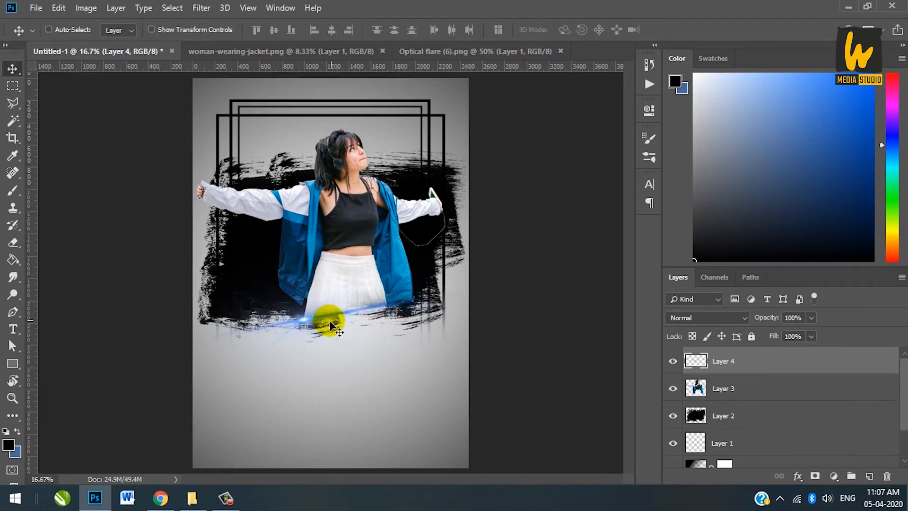
alt+drag(319, 324, 390, 306)
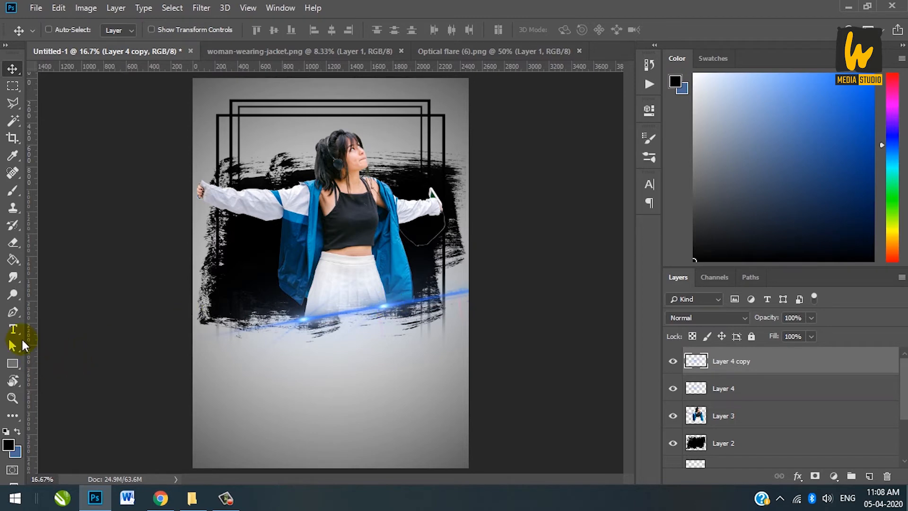
Step: Add the text MUSIC in Morganite Bold at 55 pt on the empty area below the brush shape
click(23, 336)
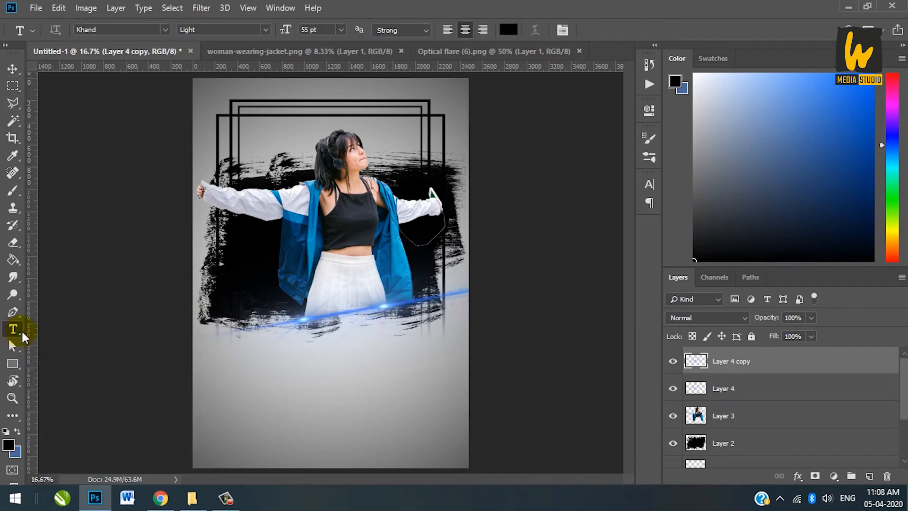
click(166, 29)
click(161, 83)
click(265, 29)
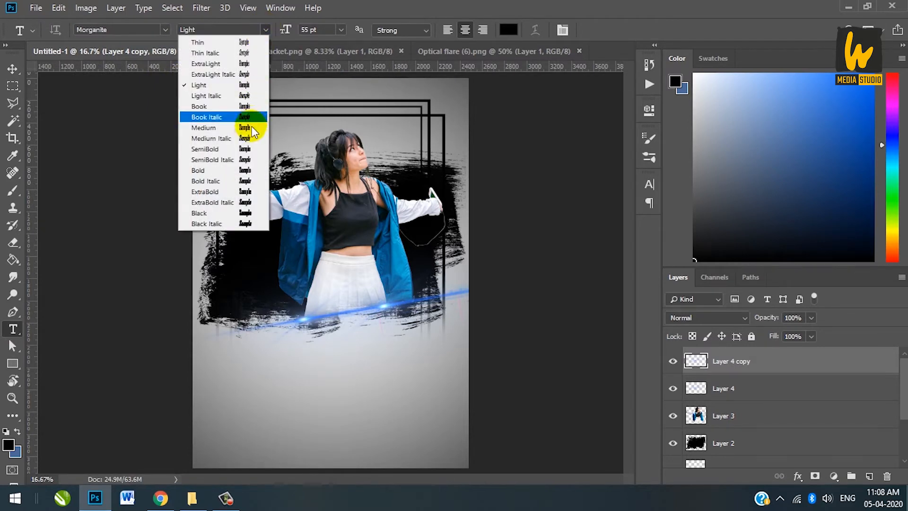
click(222, 171)
click(237, 380)
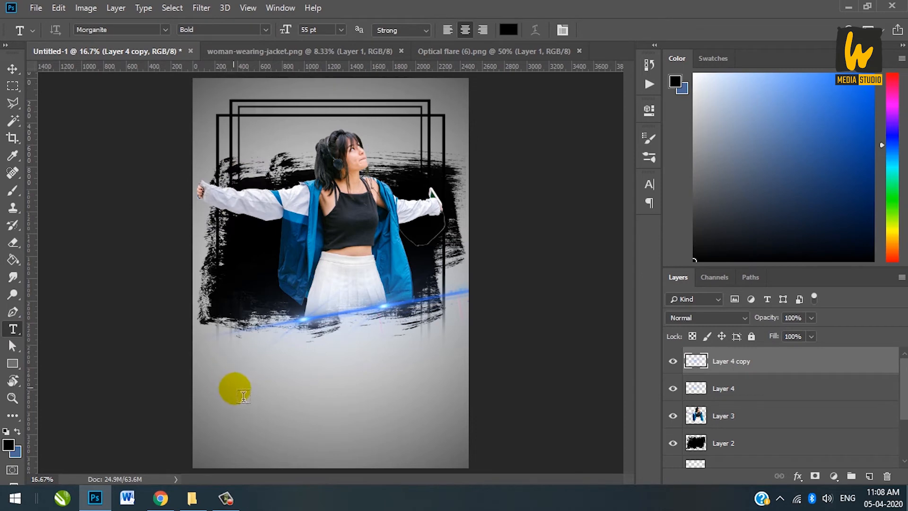
text(MUSIC)
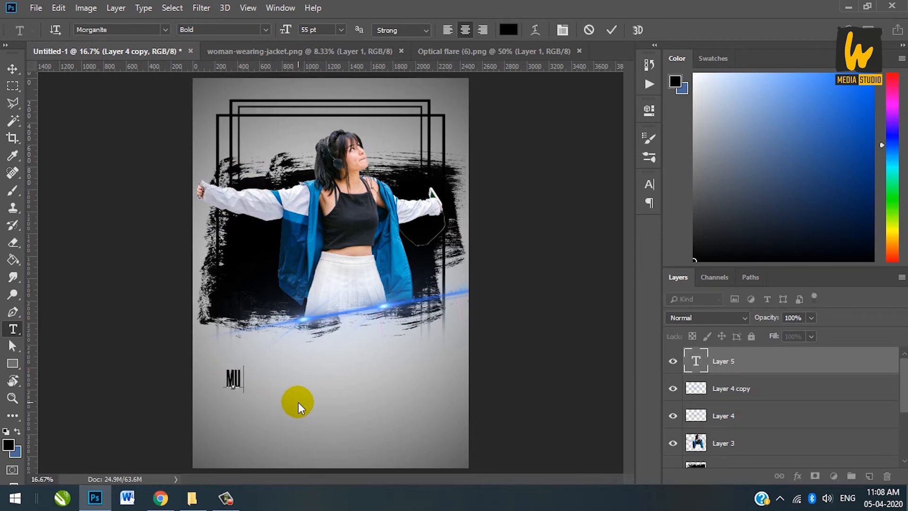
Step: Enlarge the MUSIC text into a large title and place it directly beneath the brush shape
click(21, 69)
click(248, 364)
drag(235, 388, 384, 412)
key(ctrl+t)
drag(361, 380, 369, 389)
key(Return)
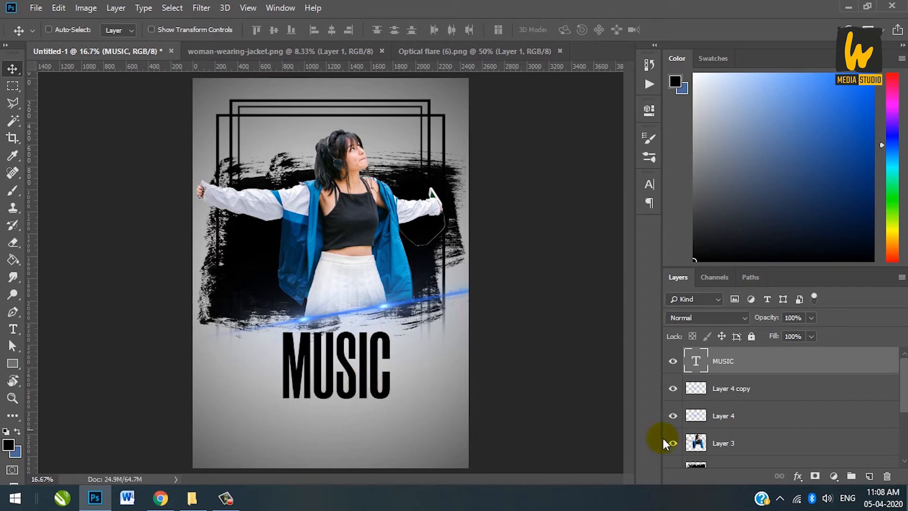
Step: Centre the MUSIC title horizontally on the poster by aligning it with the Background layer
scroll(709, 416, down, 3)
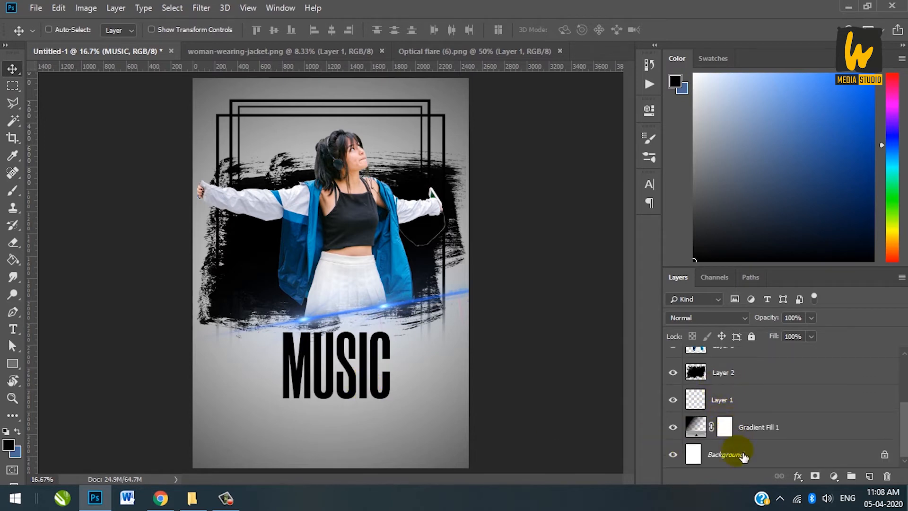
click(332, 33)
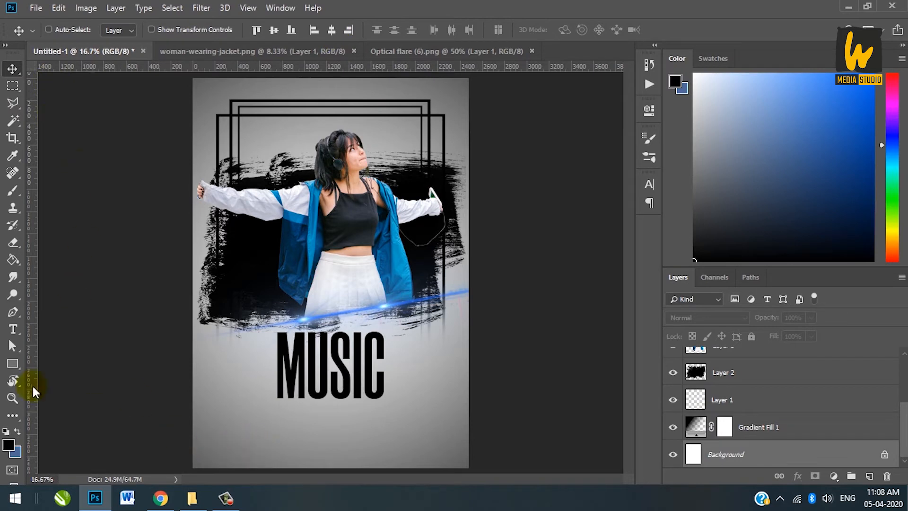
scroll(747, 398, up, 3)
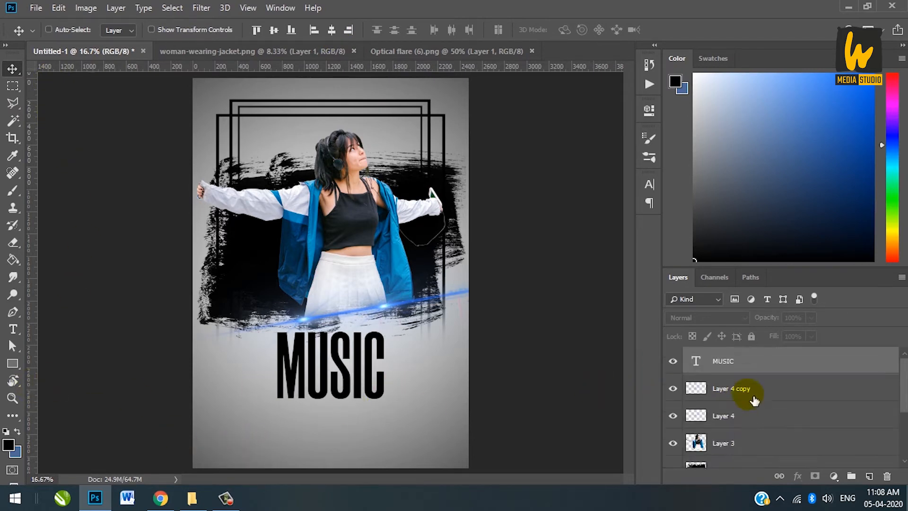
Step: Add a separate text layer reading Party just below the MUSIC title
click(11, 328)
click(266, 427)
text(P)
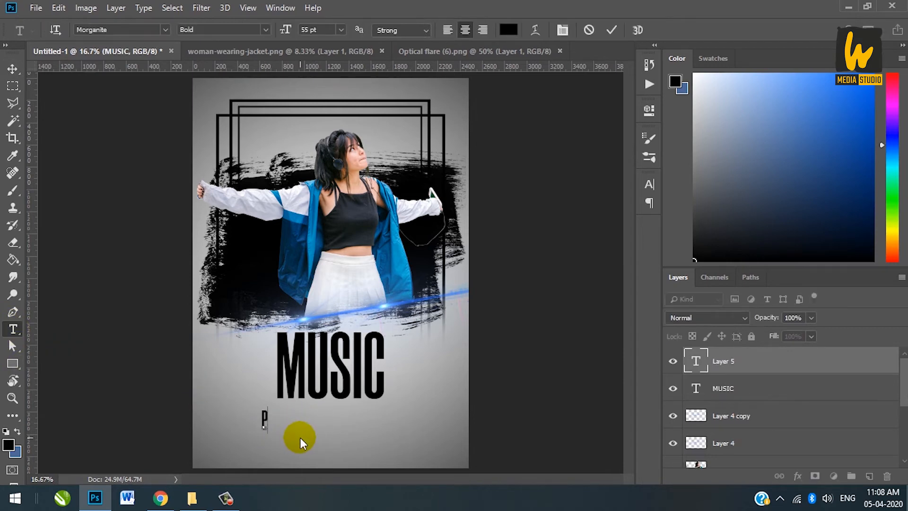
text(arty)
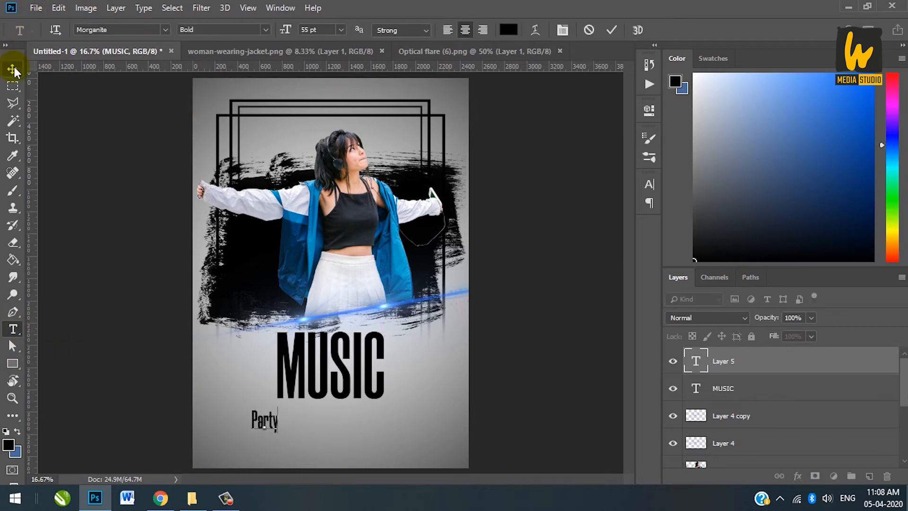
click(13, 69)
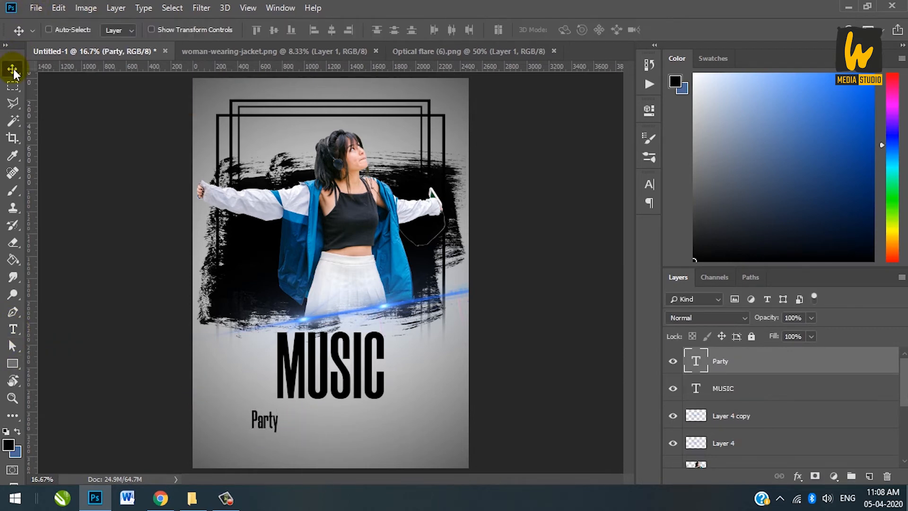
Step: Set the Party text in the Allura font and colour it orange-yellow, ffb400
click(13, 329)
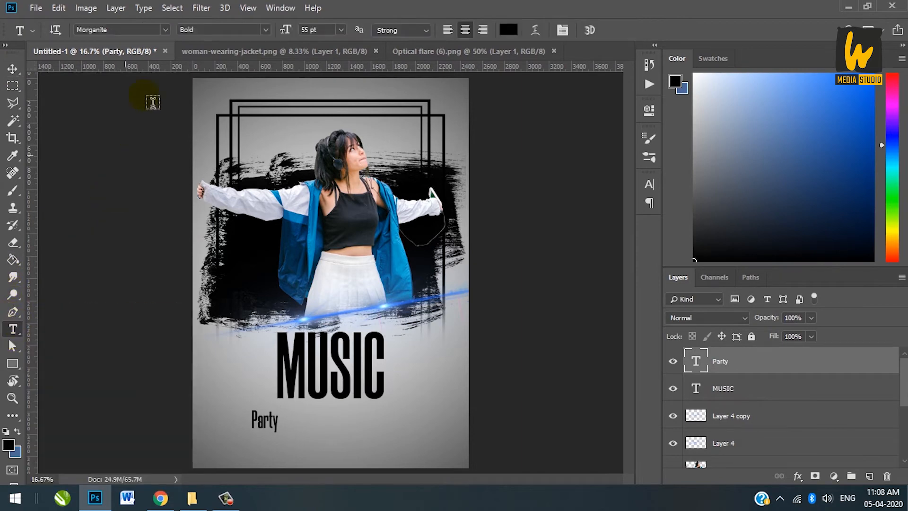
click(164, 29)
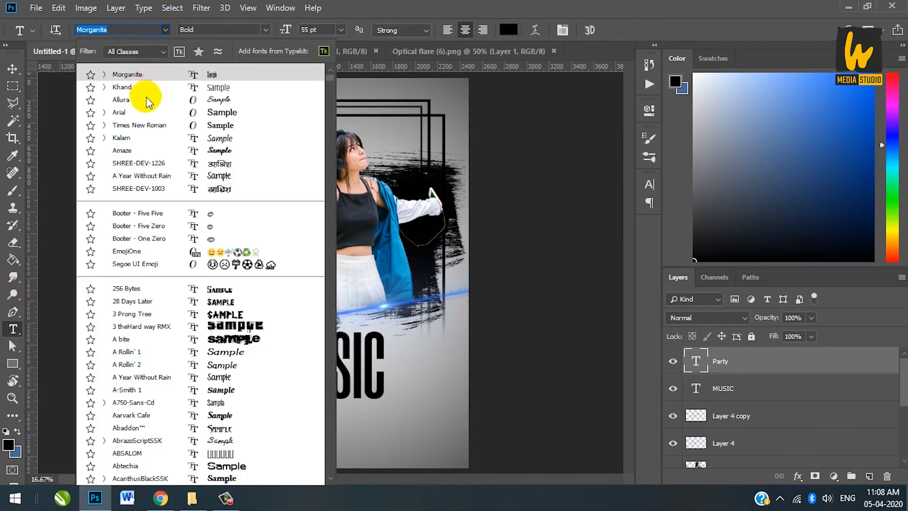
click(133, 99)
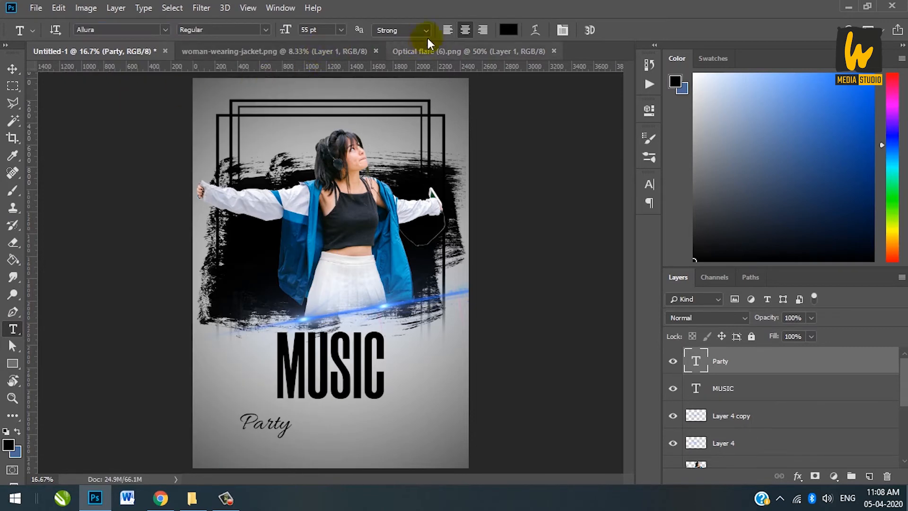
click(508, 31)
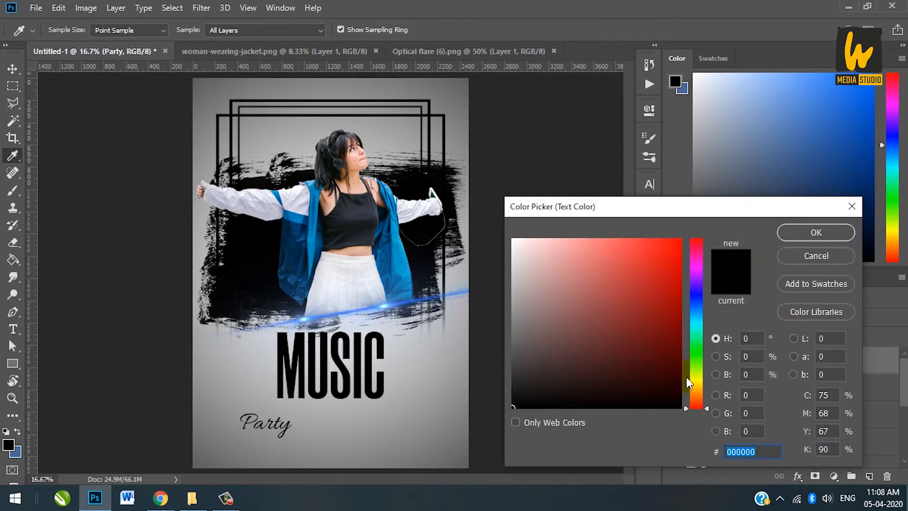
click(697, 384)
drag(682, 282, 694, 233)
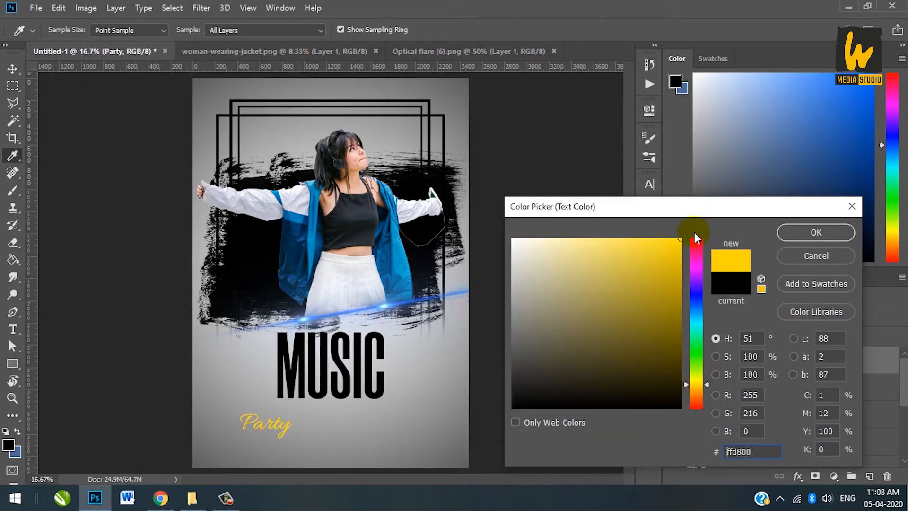
drag(708, 384, 707, 388)
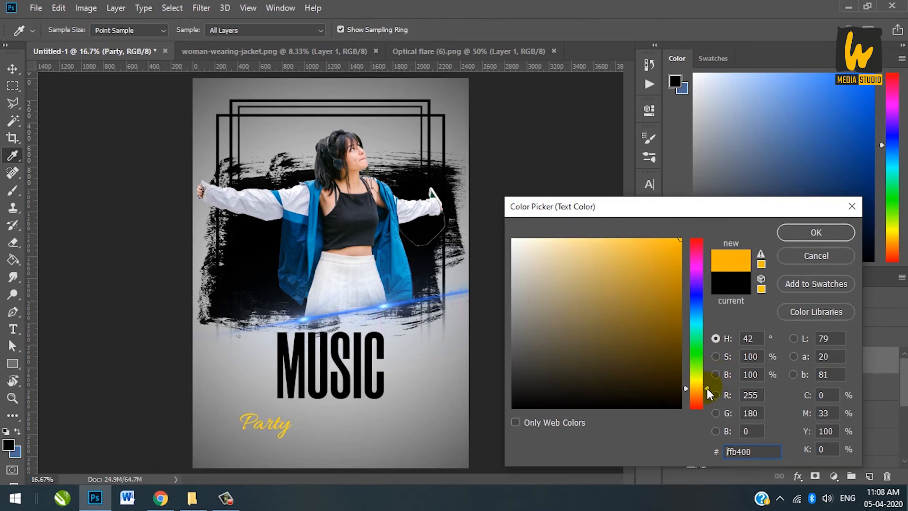
click(816, 233)
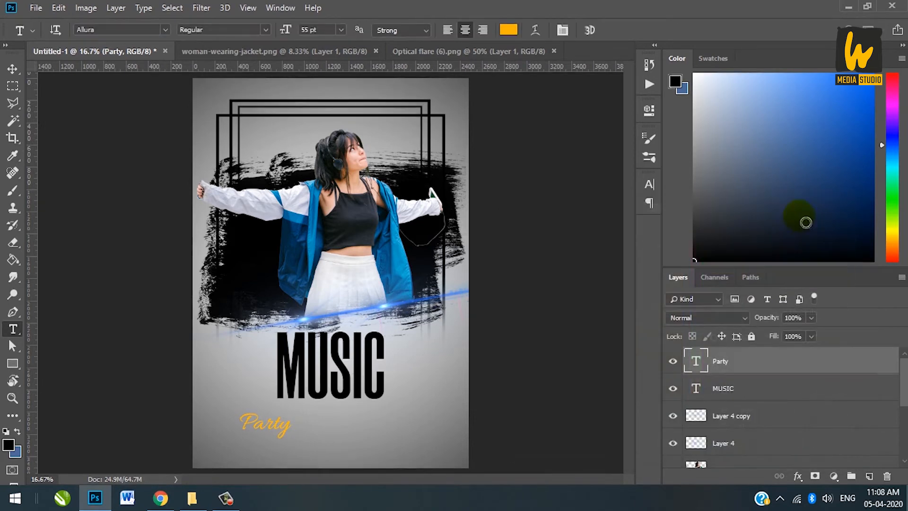
Step: Enlarge the Party text to about 162 pt, tilt it slightly upward and overlay it on the lower part of MUSIC
click(5, 72)
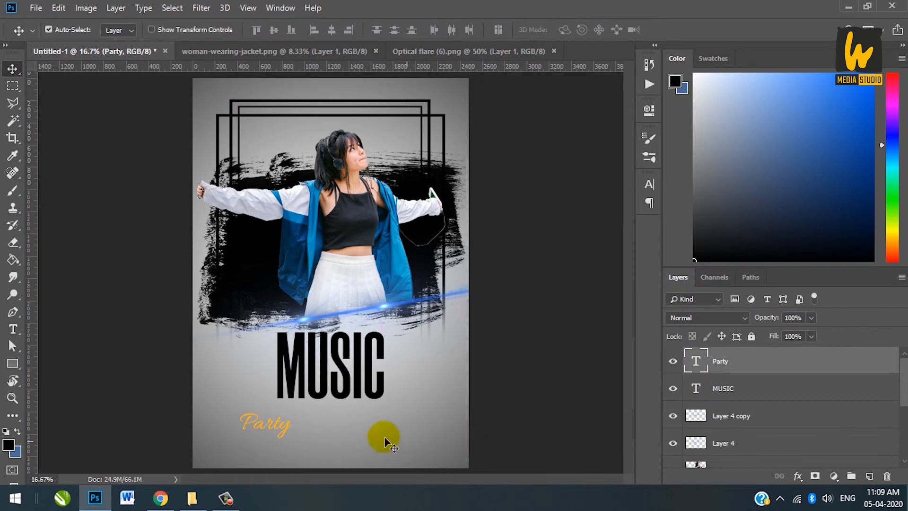
key(ctrl+t)
drag(298, 418, 371, 362)
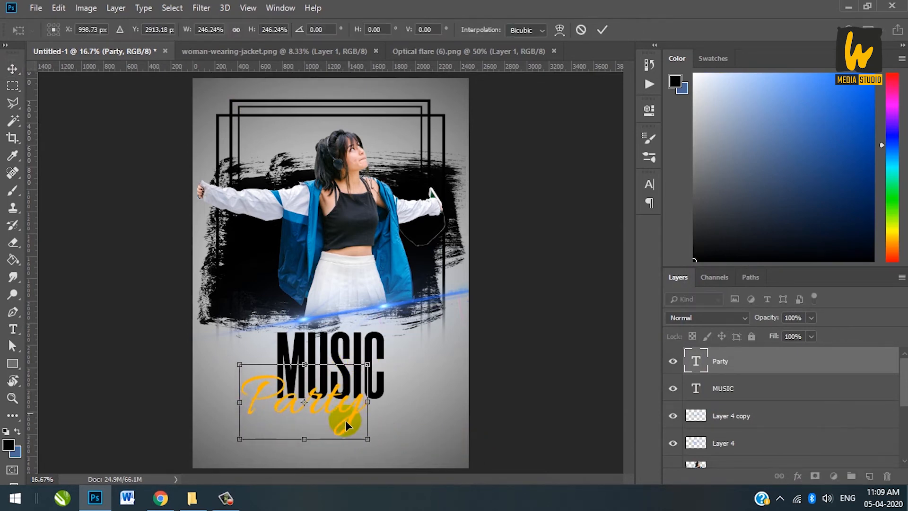
drag(343, 422, 361, 412)
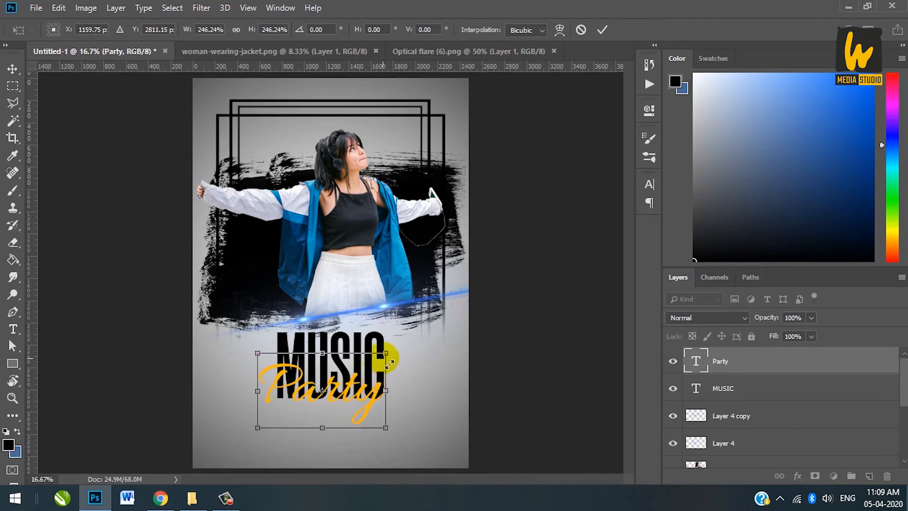
drag(393, 361, 416, 346)
drag(421, 421, 439, 413)
drag(382, 389, 380, 399)
drag(431, 415, 390, 401)
key(Return)
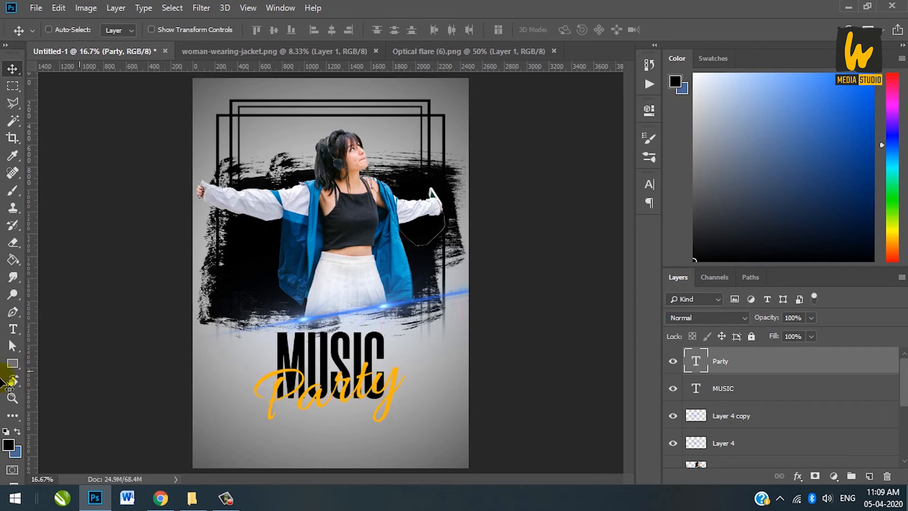
Step: Add the date text 01 JAN 2020 in Allura at 55 pt and position it beneath the Music Party title
click(12, 333)
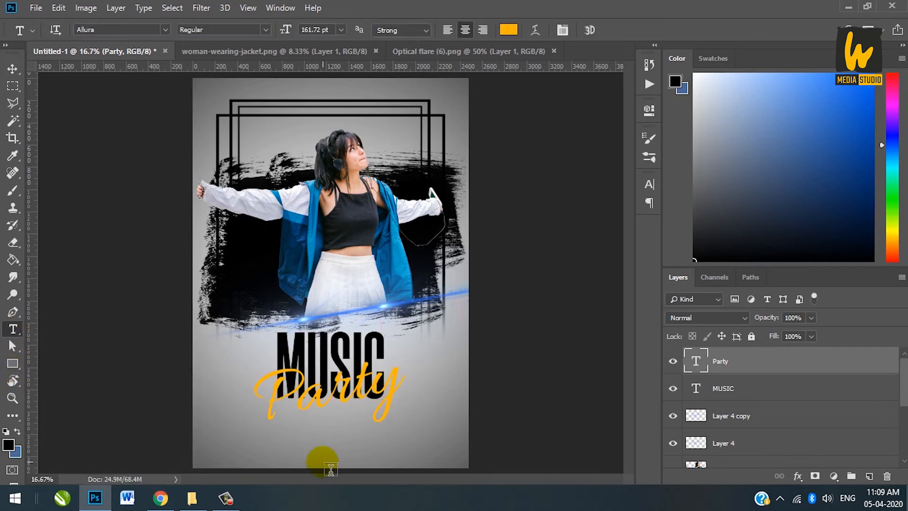
click(269, 456)
text(01 J)
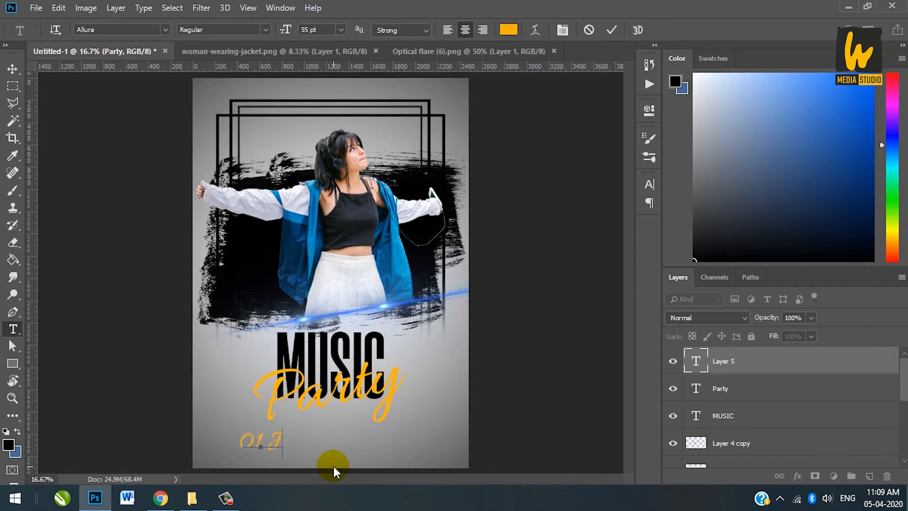
text(AN 2020)
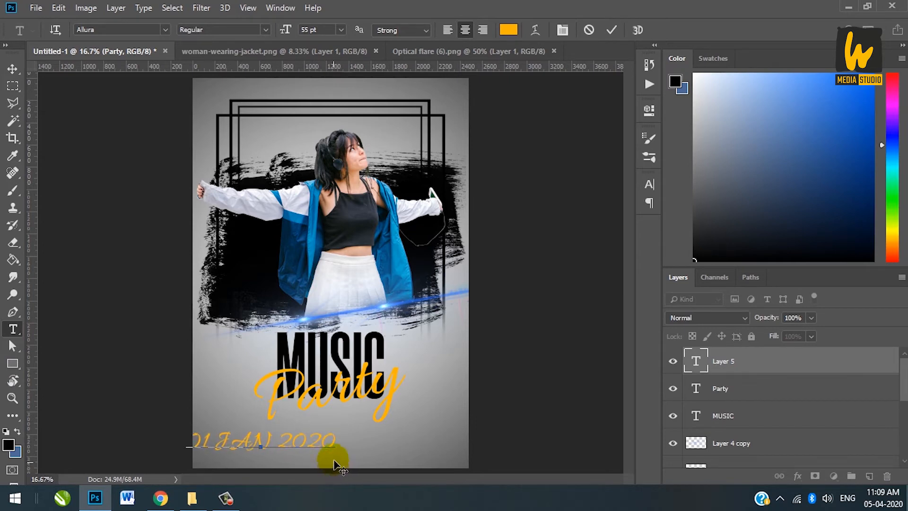
click(12, 70)
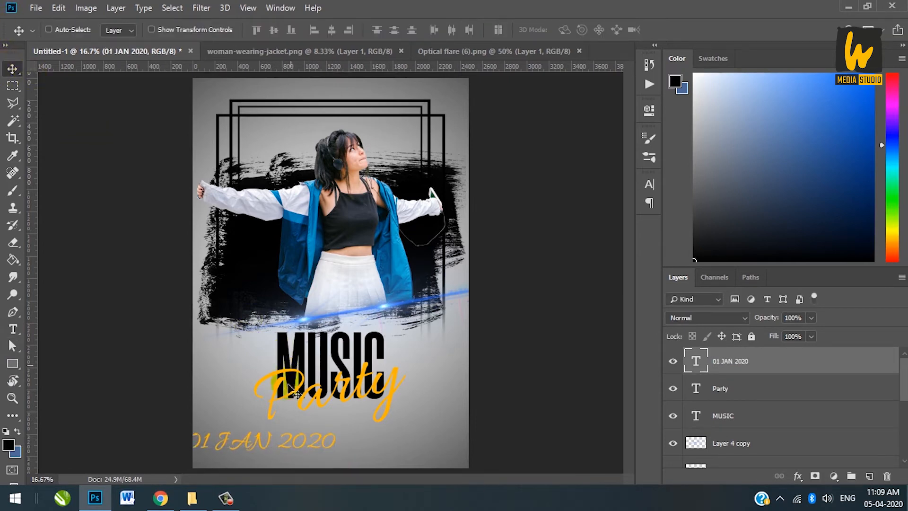
drag(282, 435, 315, 435)
click(16, 332)
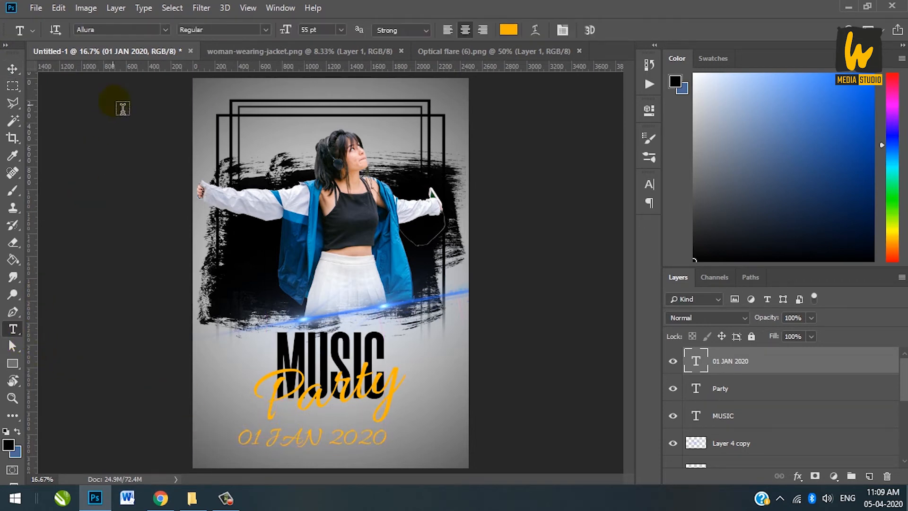
Step: Change the date text's font to Morganite in the Book style
click(164, 30)
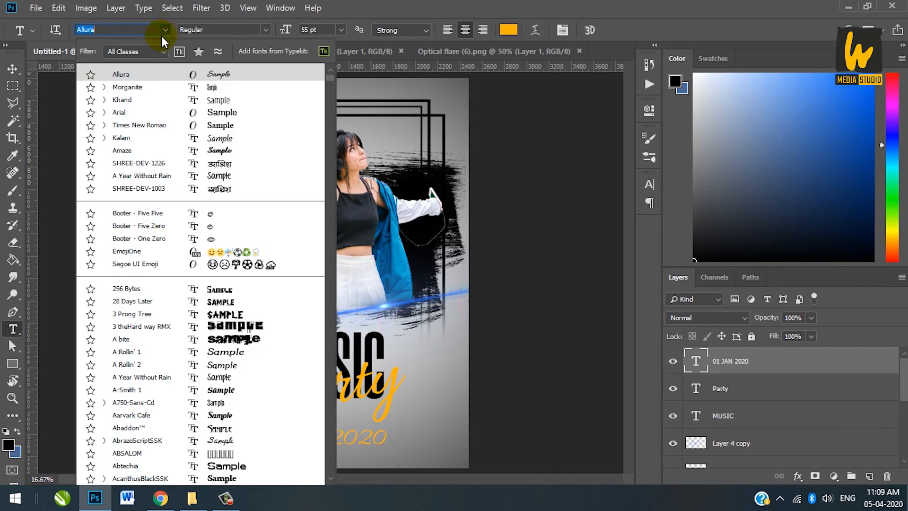
click(127, 87)
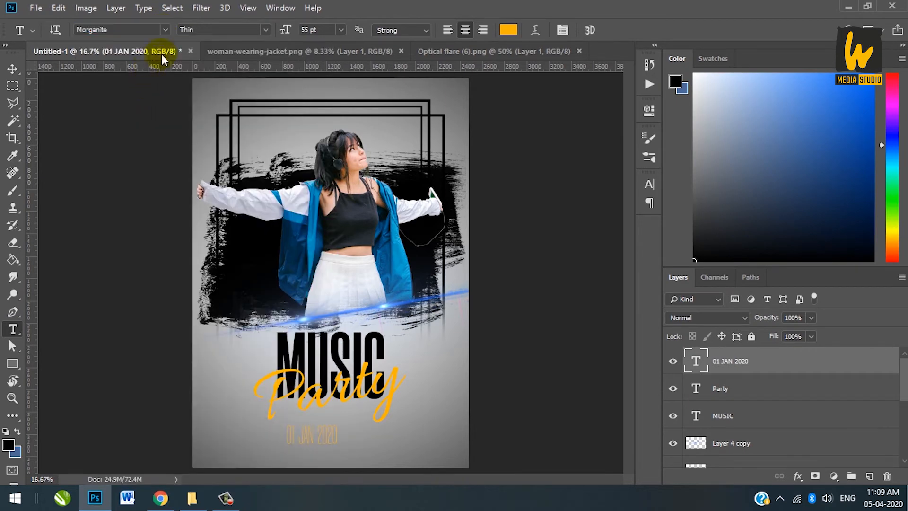
click(267, 30)
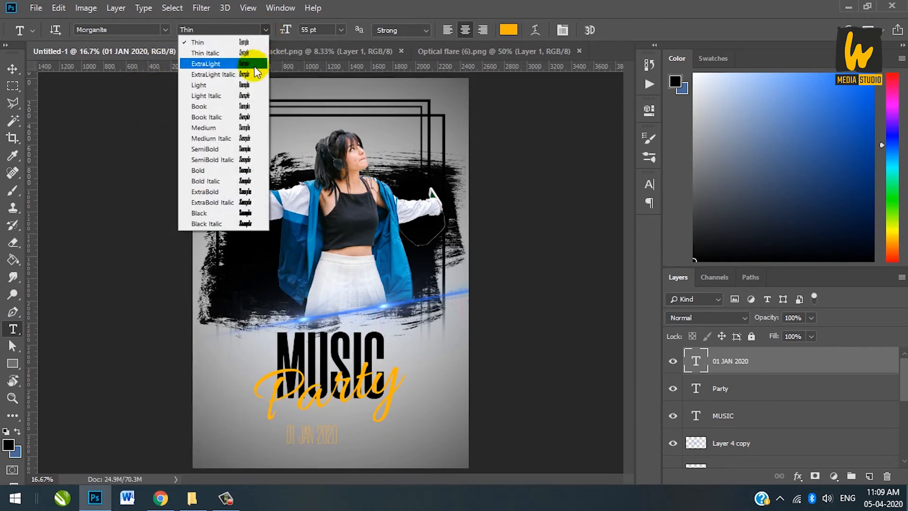
click(239, 104)
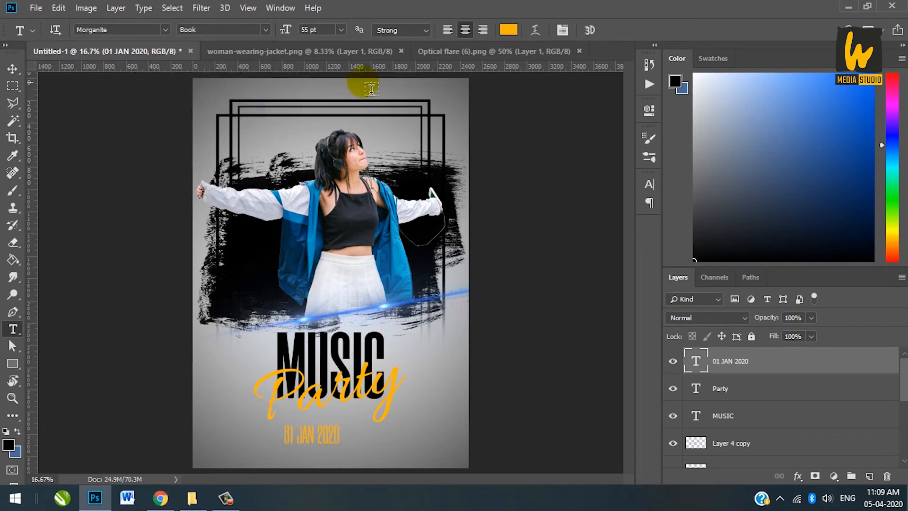
Step: Colour the date text black, 000000, and move it up close beneath the Party lettering
click(509, 29)
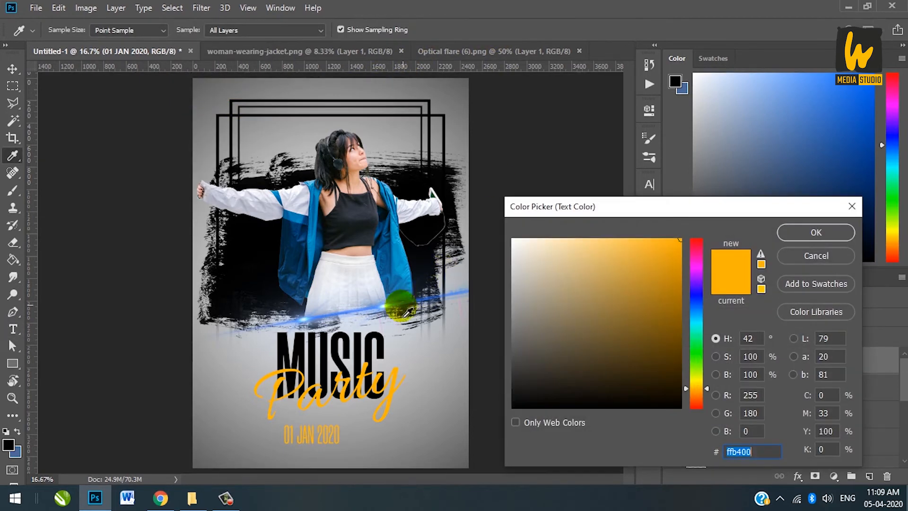
click(373, 341)
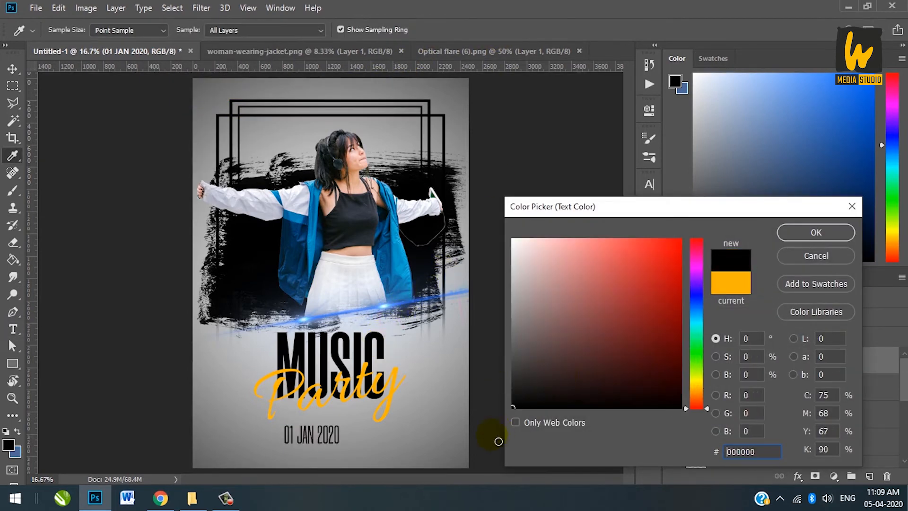
click(815, 234)
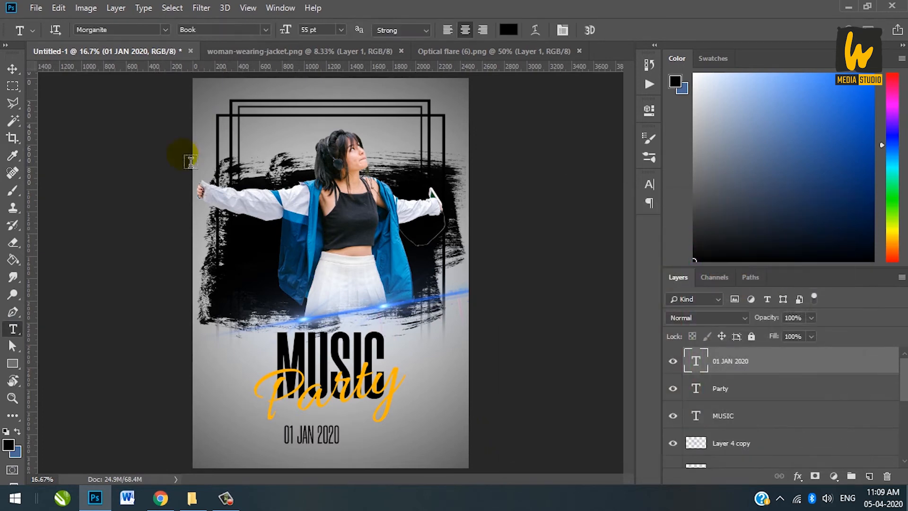
click(13, 69)
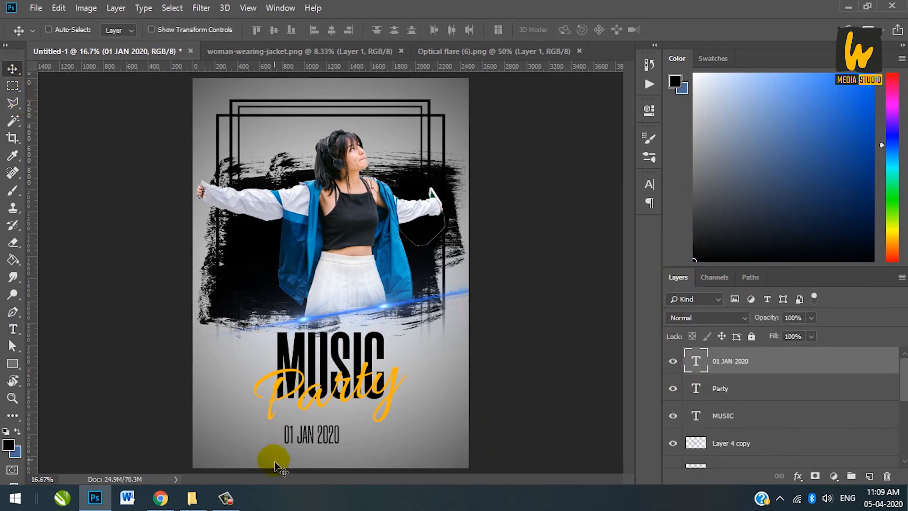
drag(330, 441, 347, 431)
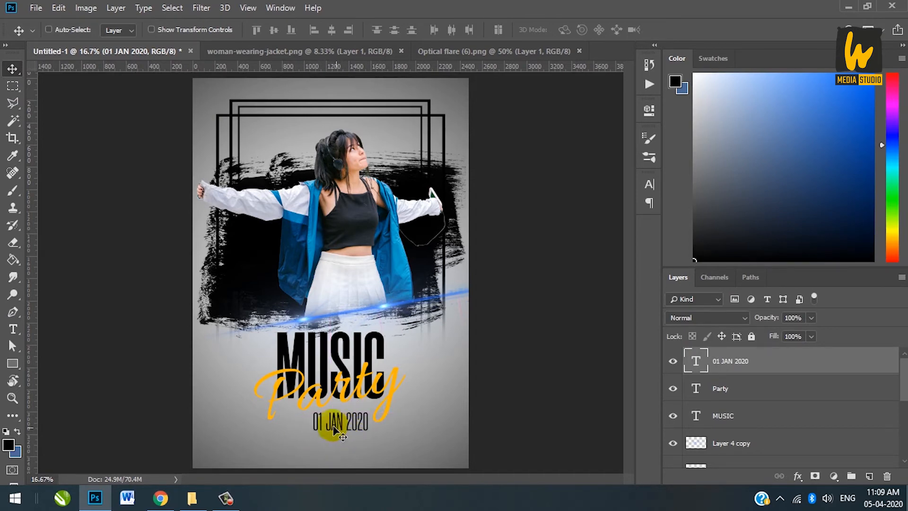
Step: Add the text line "Opening All Night | +18 Event | For More Details" and position it across the flyer just below the date
click(20, 330)
click(224, 448)
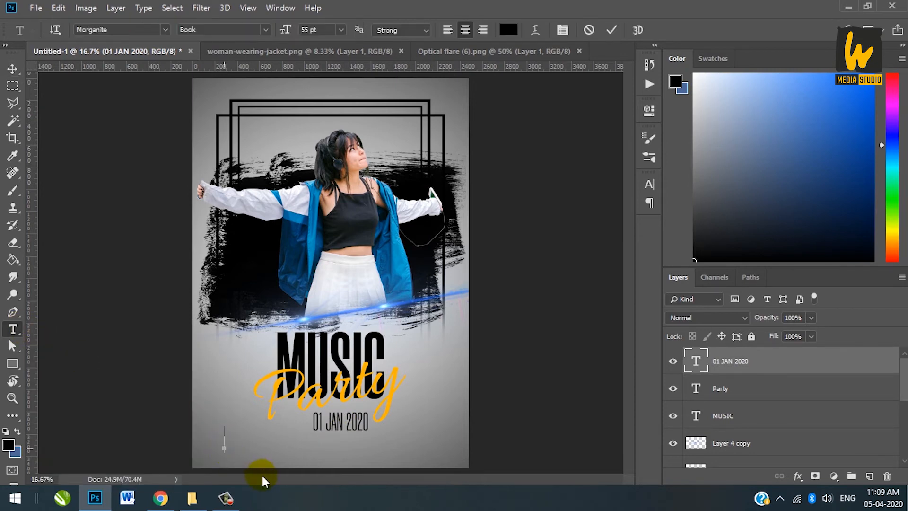
text(Opening A)
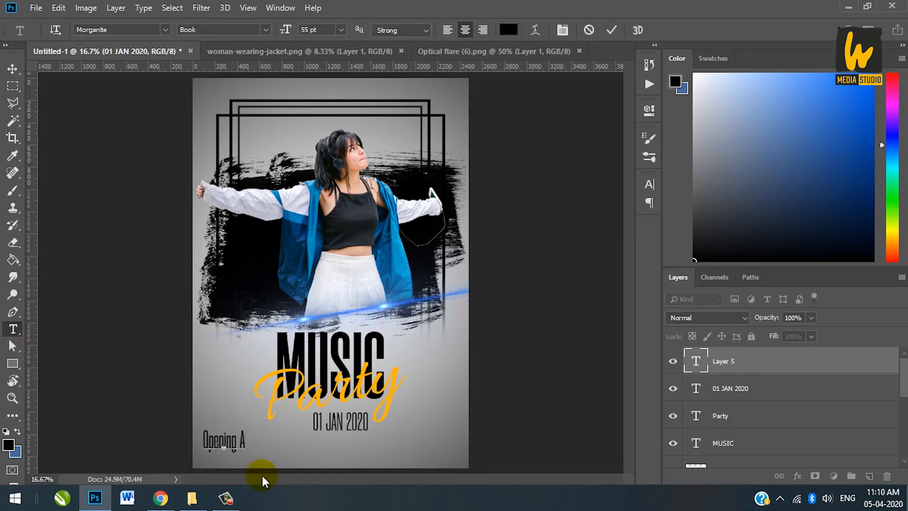
text(ll Night | )
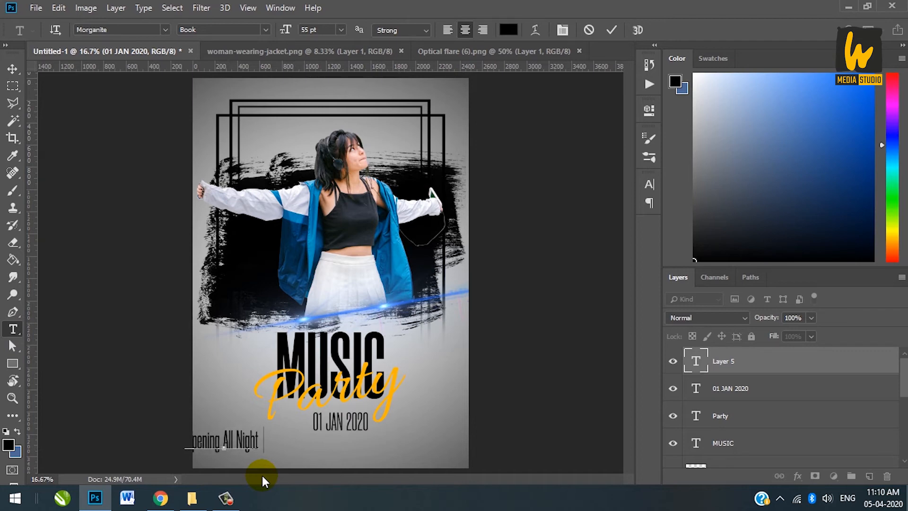
text(+18)
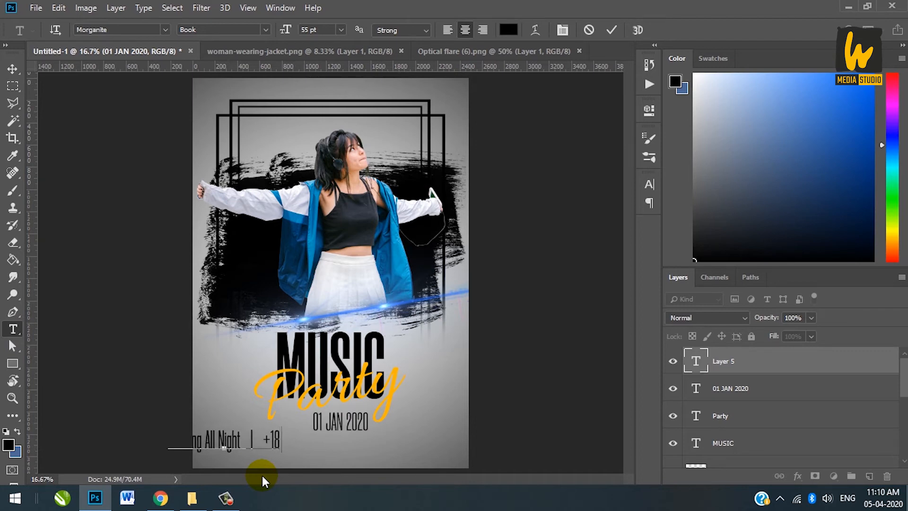
text( Event |)
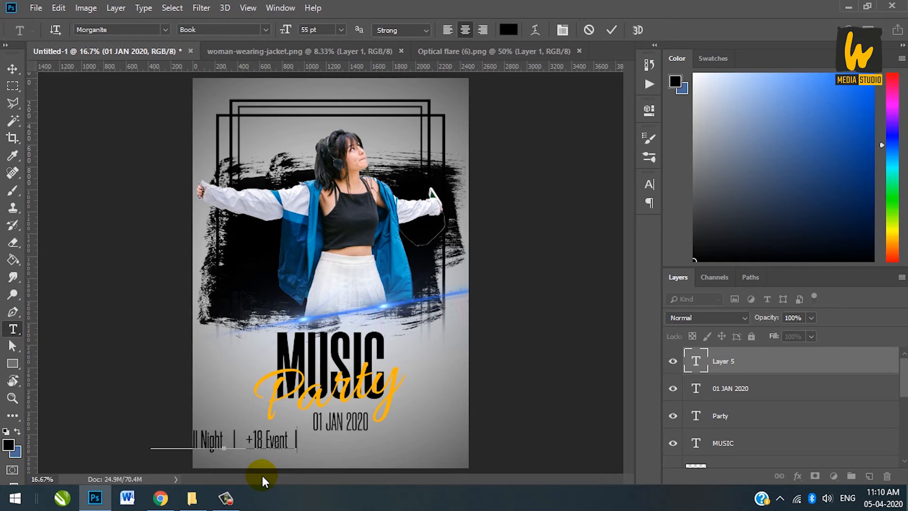
text( For More D)
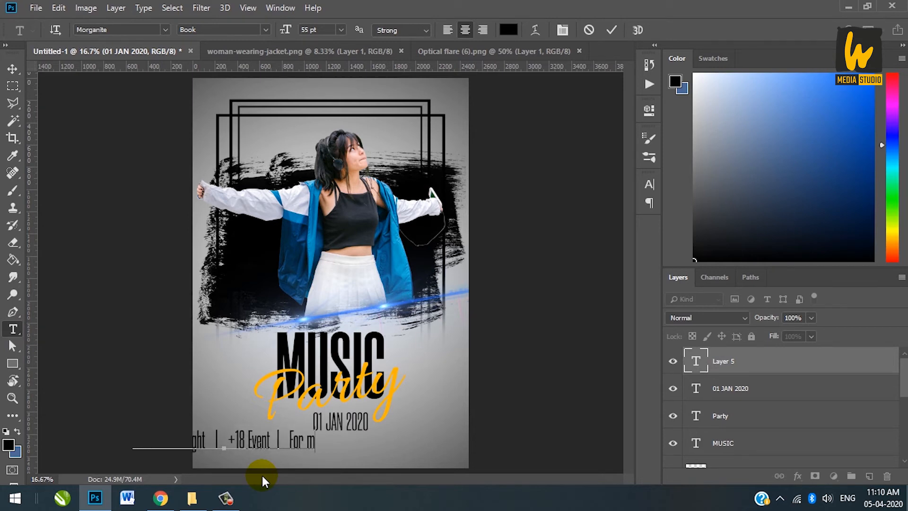
text(etails)
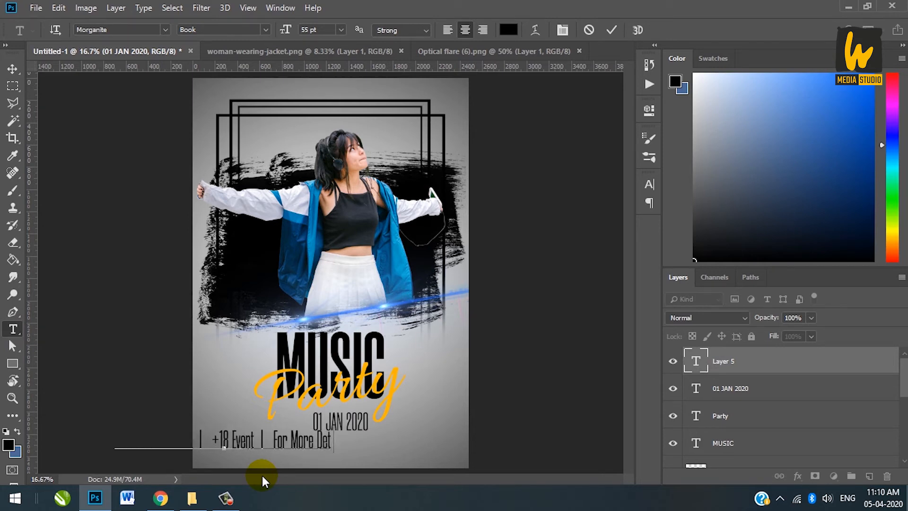
click(10, 68)
drag(296, 451, 388, 445)
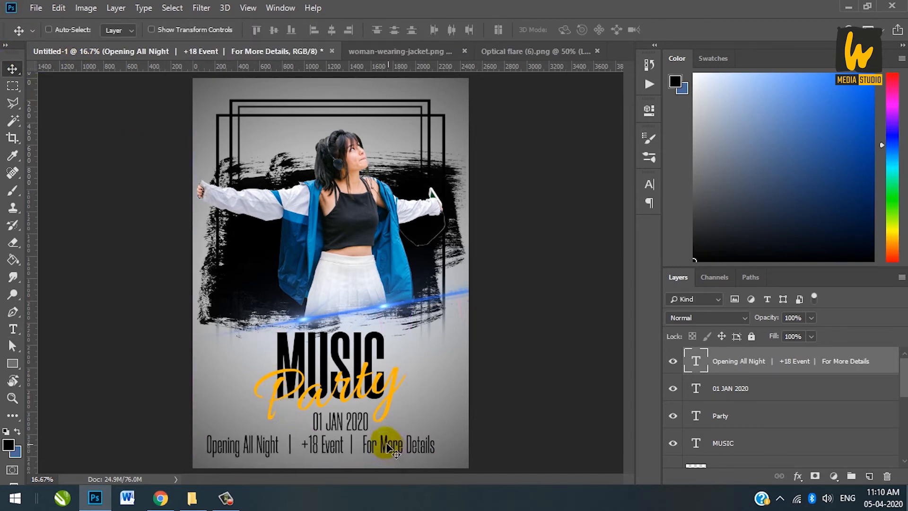
Step: Set the event information line in the Khand font with the Light style
click(7, 330)
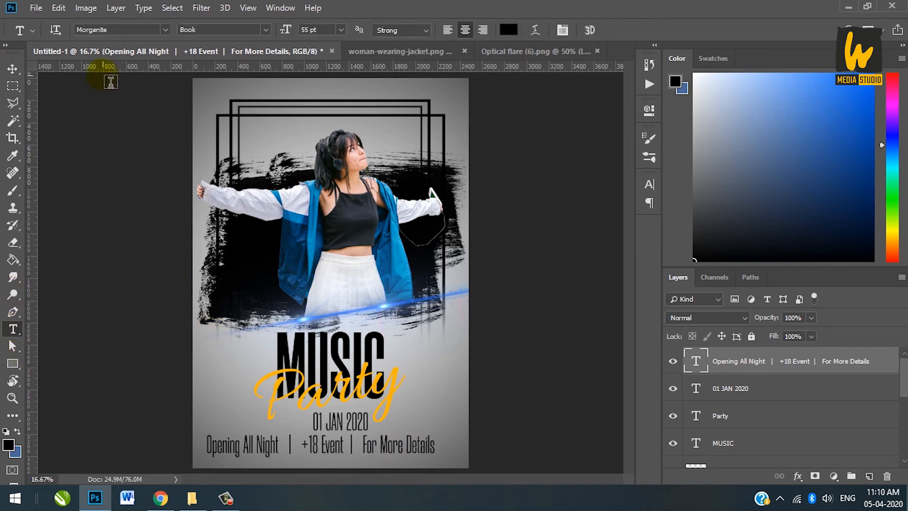
click(165, 32)
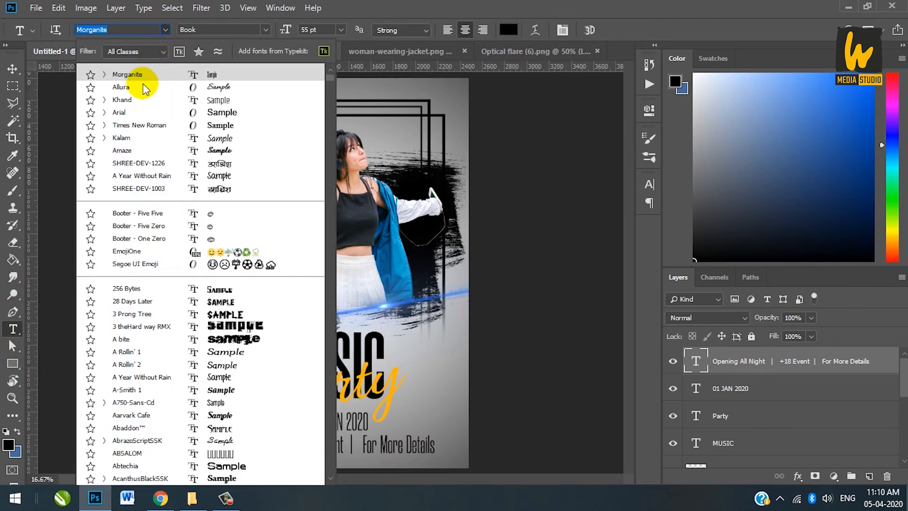
click(136, 103)
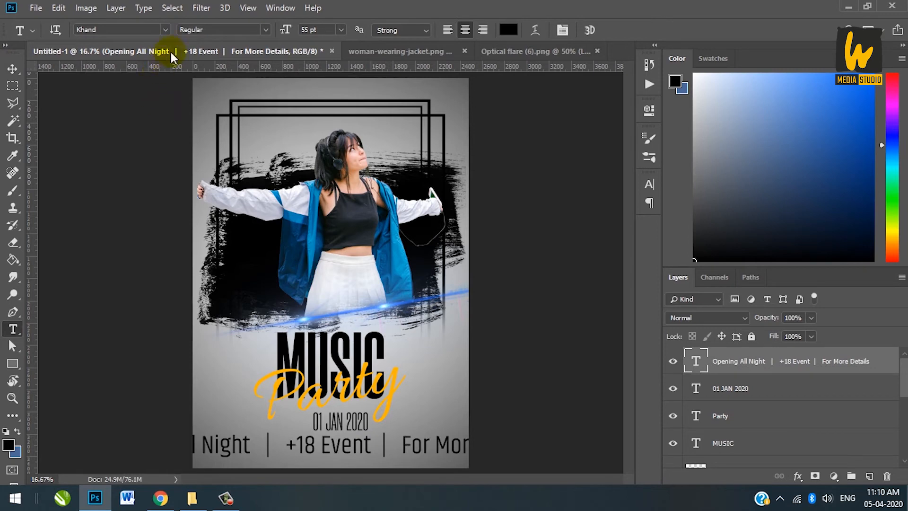
click(265, 31)
click(250, 43)
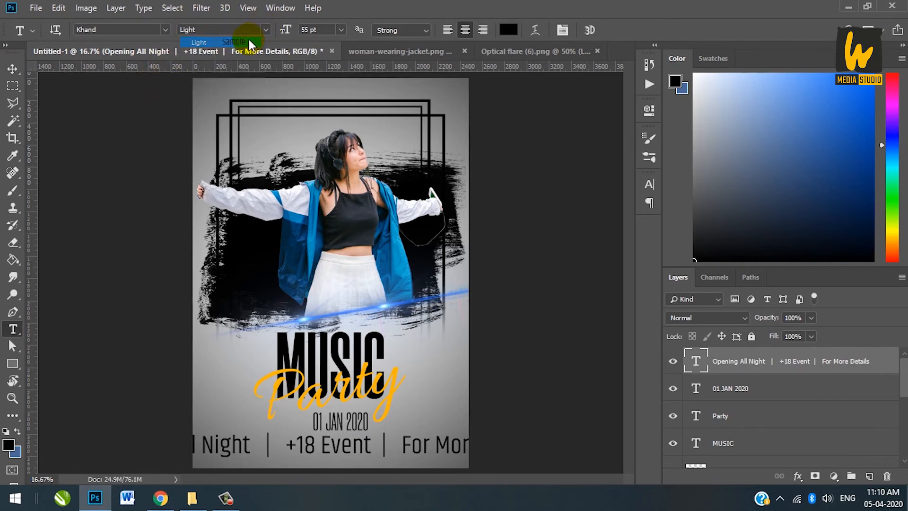
Step: Scale the event information line down with Free Transform so it fits within the flyer just below the date
click(12, 69)
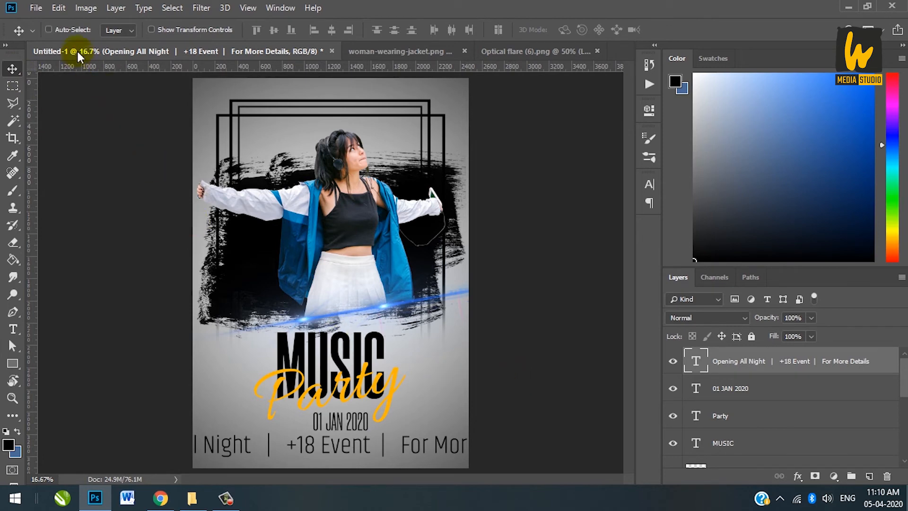
click(59, 10)
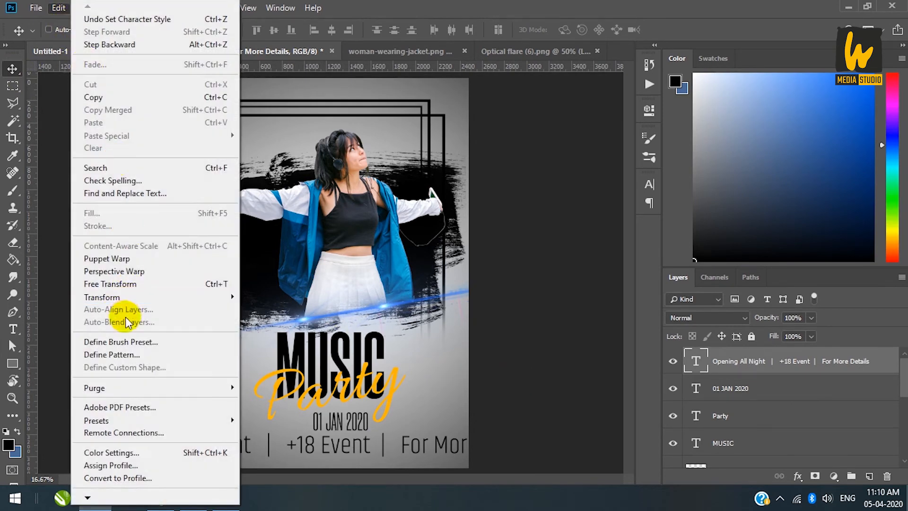
click(121, 284)
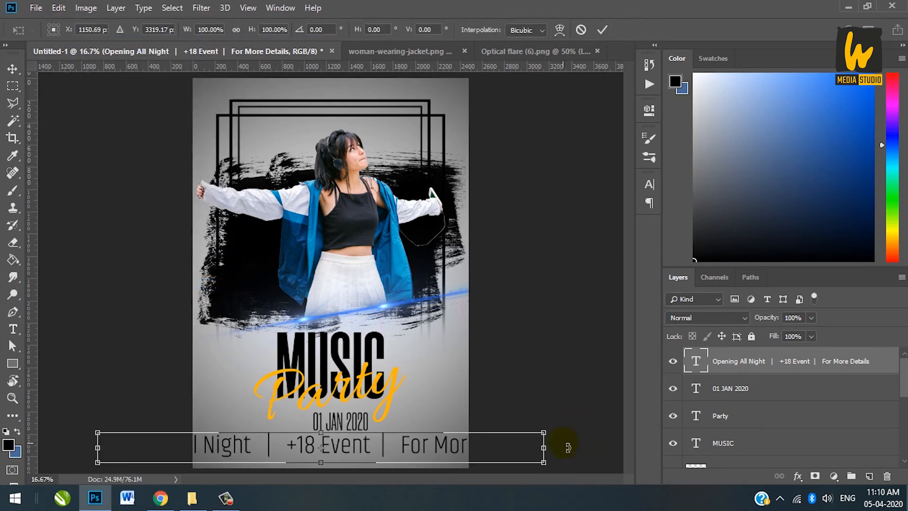
drag(544, 432, 386, 430)
key(Return)
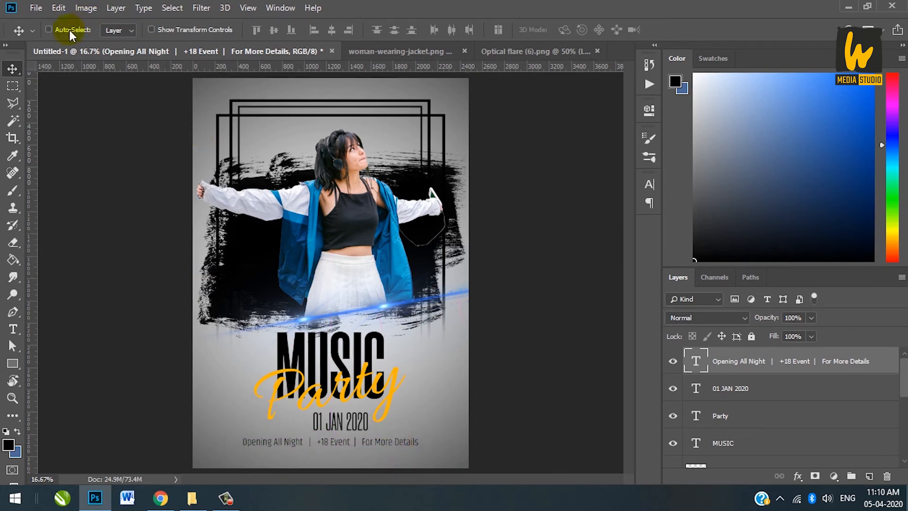
Step: Open gray-social-media-icons.png, bring the icons into the flyer and place them beneath the event information line
click(33, 9)
click(38, 34)
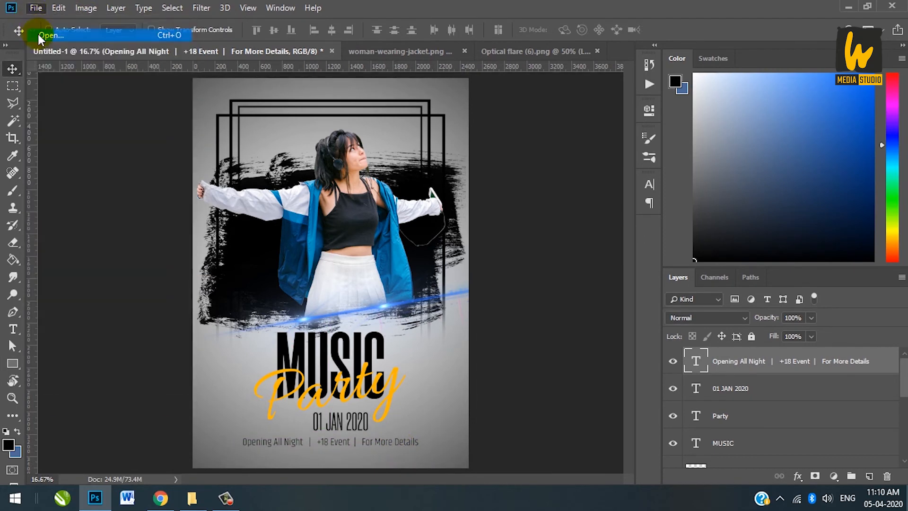
click(376, 127)
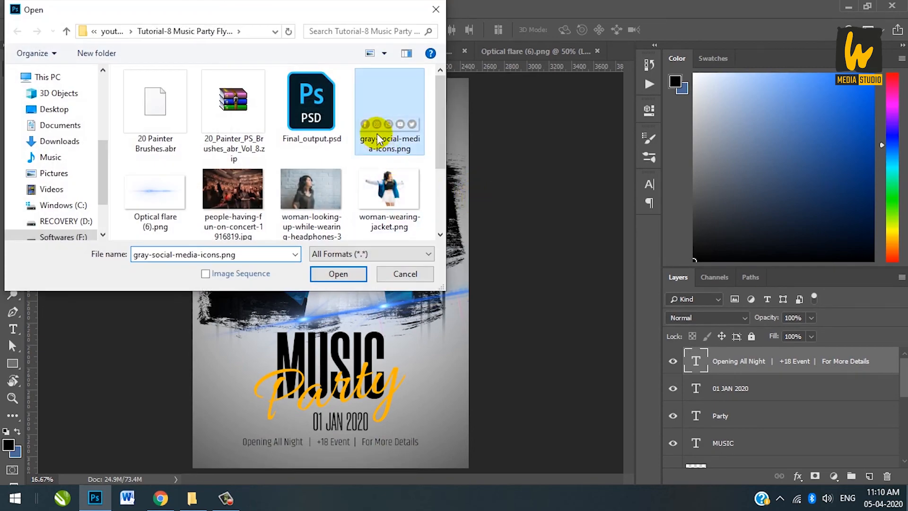
click(349, 273)
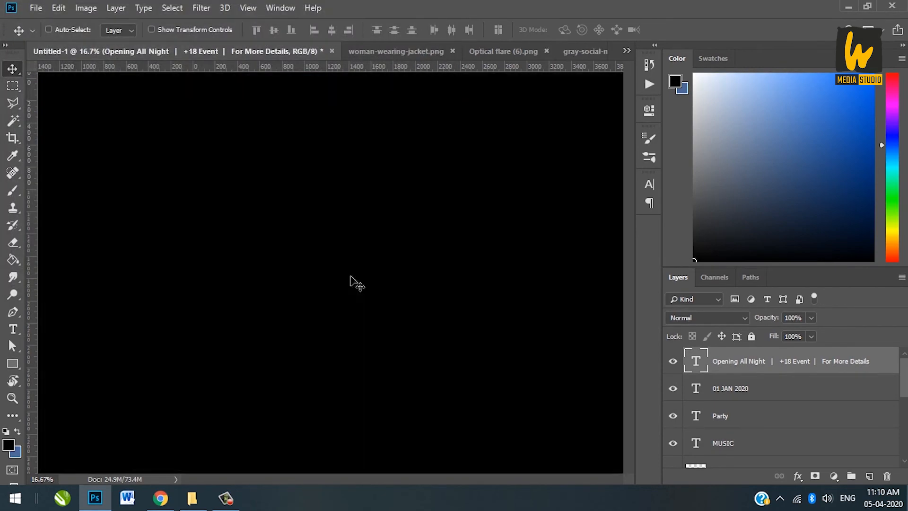
drag(334, 270, 105, 97)
drag(297, 353, 340, 455)
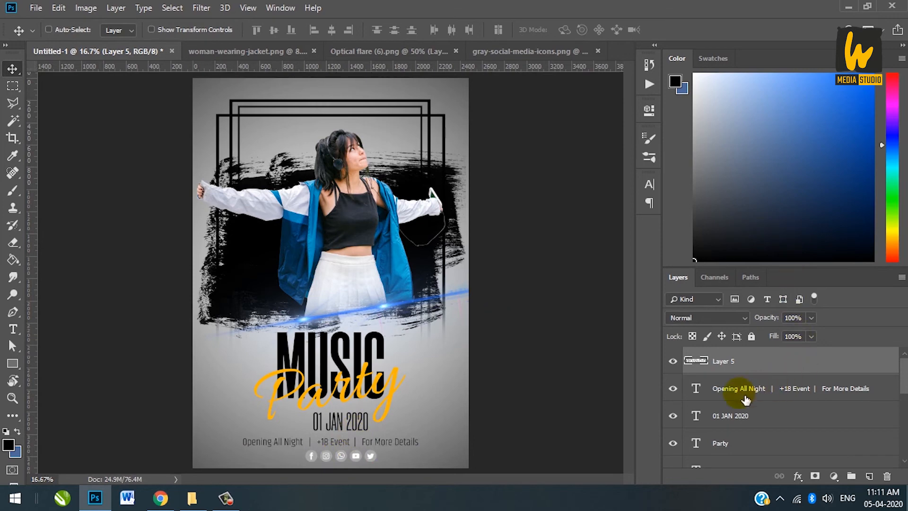
Step: Select the MUSIC, Party, date, event information and social icon layers together and nudge them up slightly
scroll(740, 428, down, 2)
shift+click(741, 420)
key(shift+Up)
key(shift+Up)
key(shift+Up)
key(shift+Up)
key(shift+Up)
key(shift+Up)
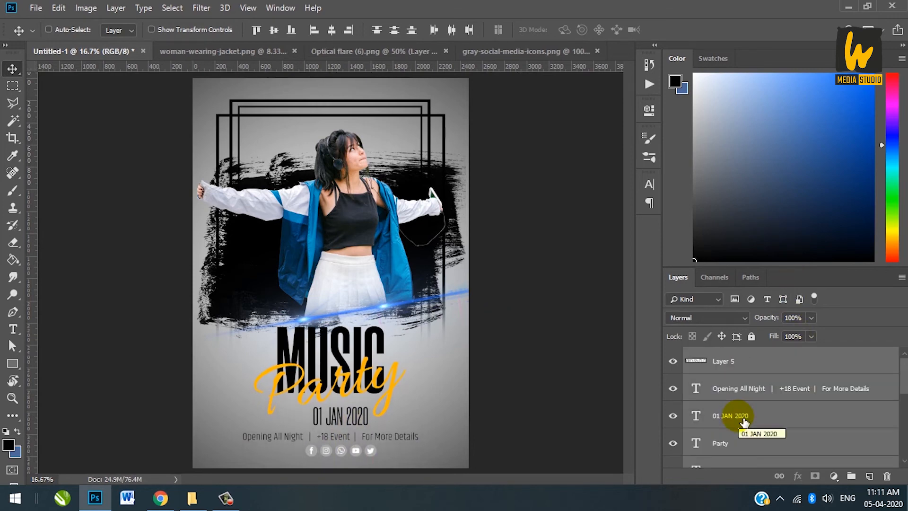
Step: Centre the social media icons horizontally on the flyer by aligning their layer with the Background layer
click(725, 361)
scroll(741, 435, down, 6)
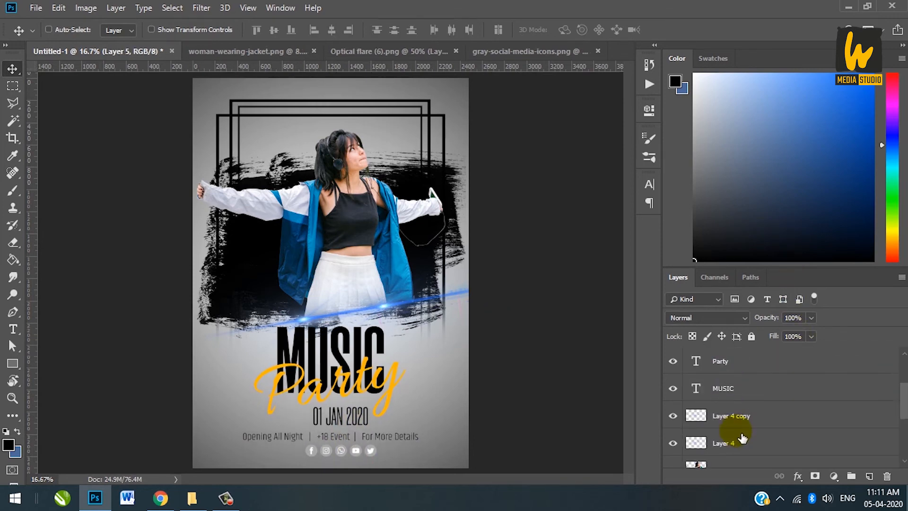
ctrl+click(746, 455)
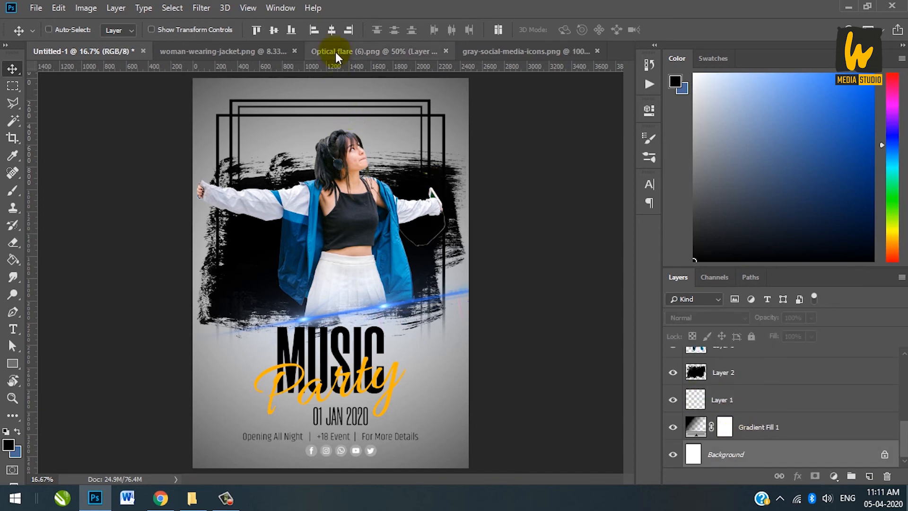
click(332, 30)
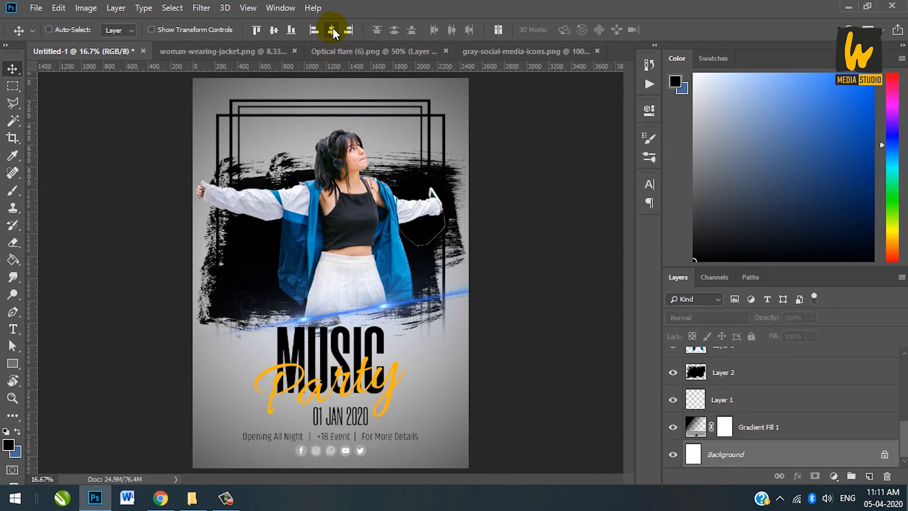
Step: Select the event information text layer together with the Background layer
right_click(376, 436)
click(402, 373)
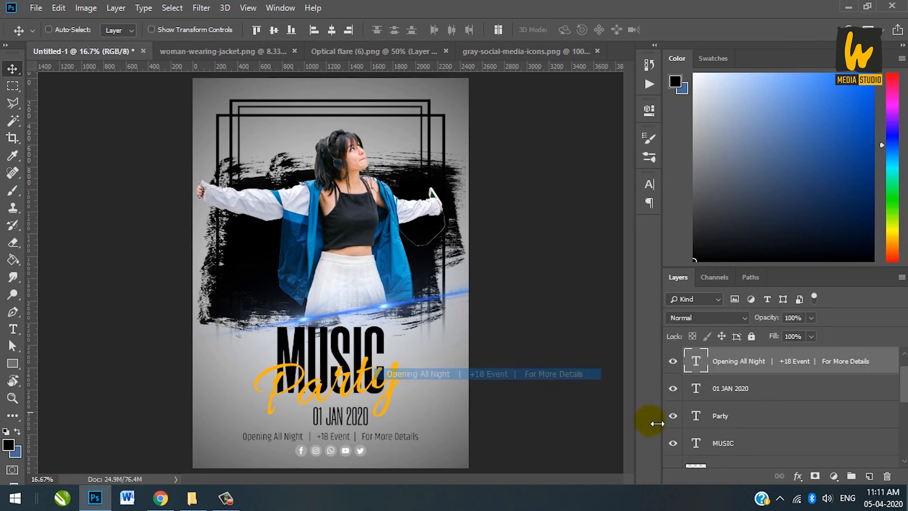
scroll(704, 449, down, 6)
ctrl+click(720, 457)
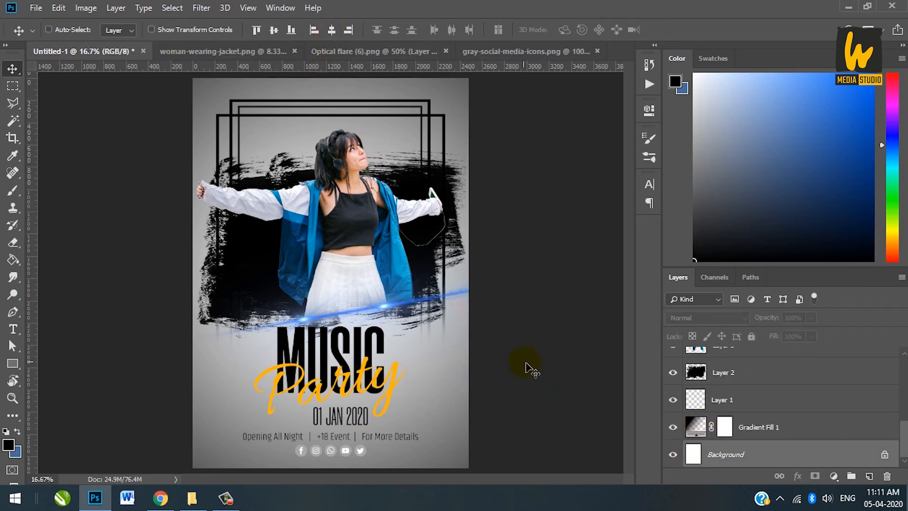
Step: Add a new layer above Gradient Fill 1 and choose the KYLE Bonus Chunky Charcoal brush from the Dry Media Brushes
click(749, 419)
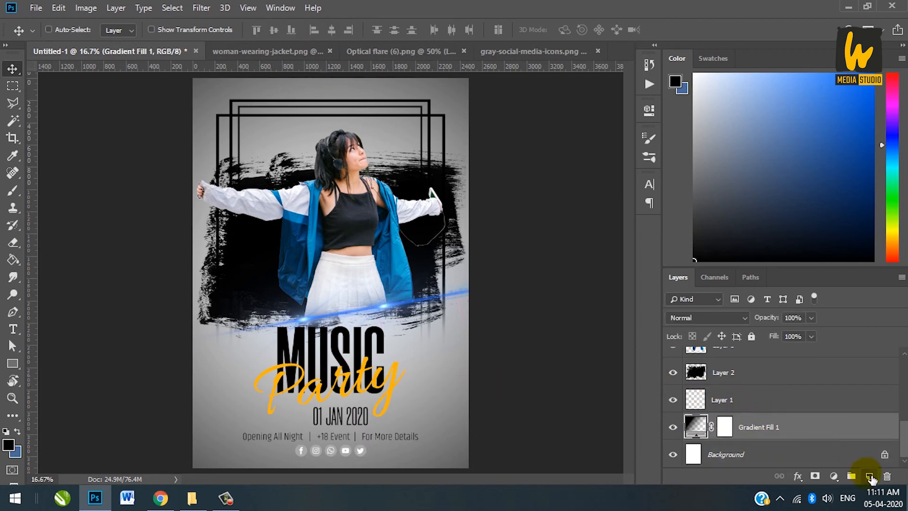
click(869, 476)
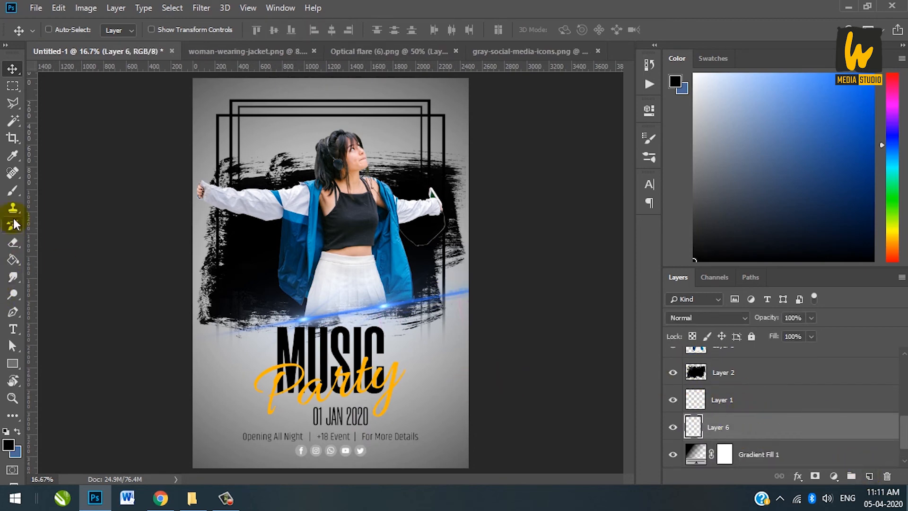
click(14, 191)
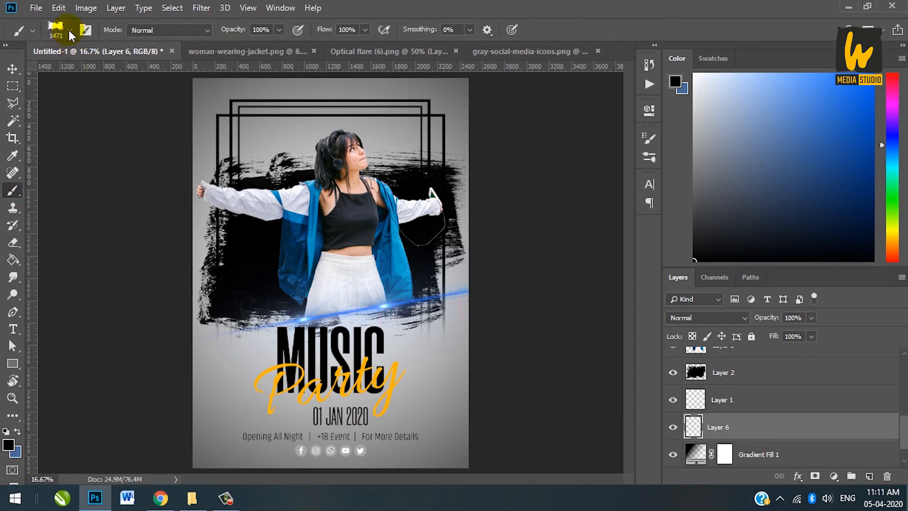
click(70, 32)
drag(160, 219, 156, 164)
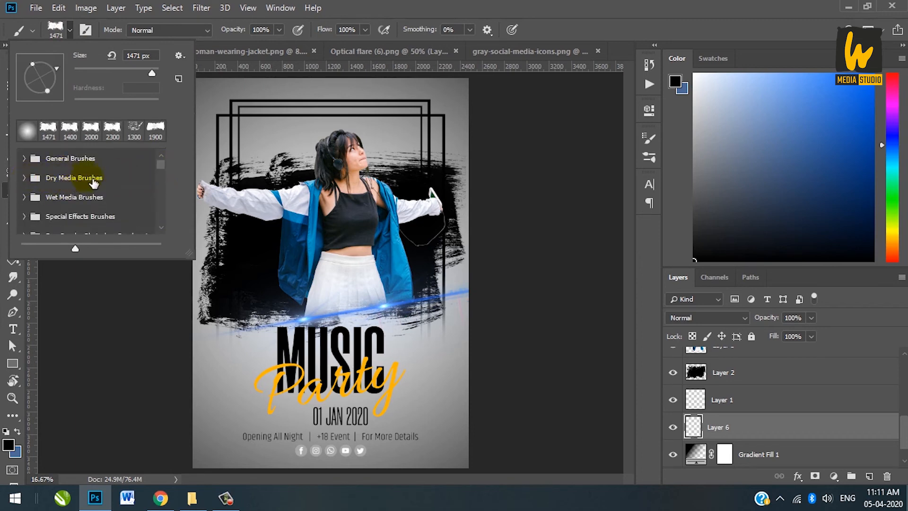
click(32, 182)
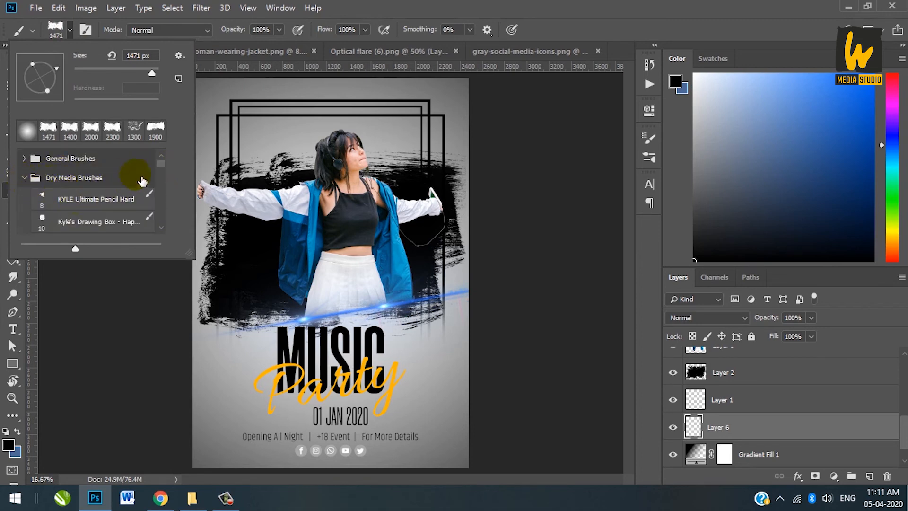
drag(158, 162, 161, 171)
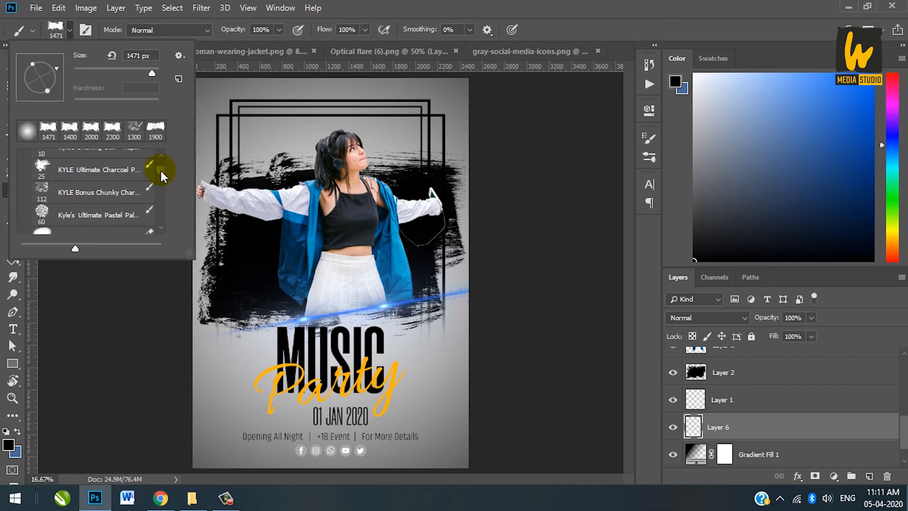
click(115, 192)
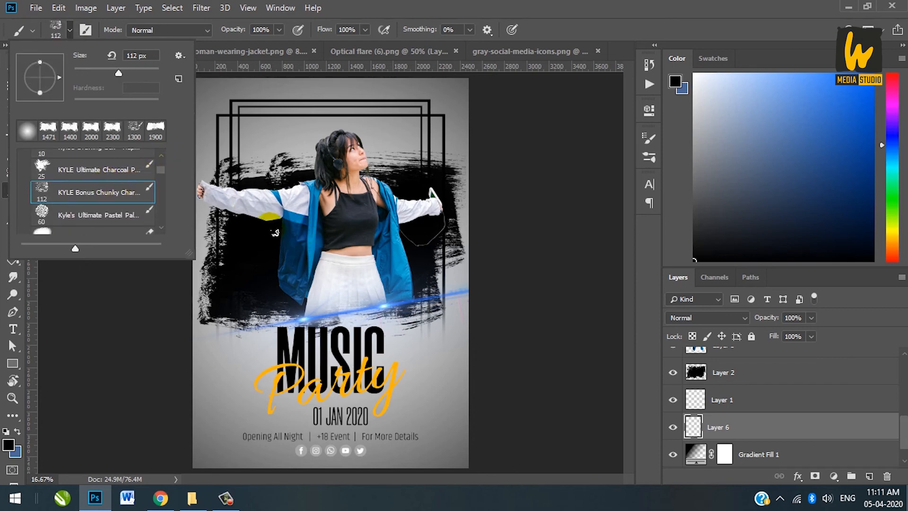
click(227, 8)
Step: Set the brush's scattering to 485% on both axes with a count jitter of 12%
click(87, 30)
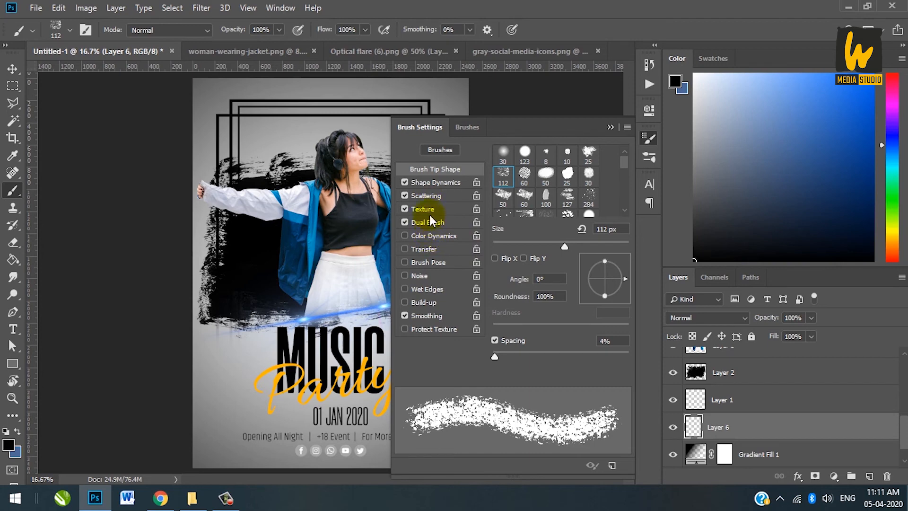
click(432, 194)
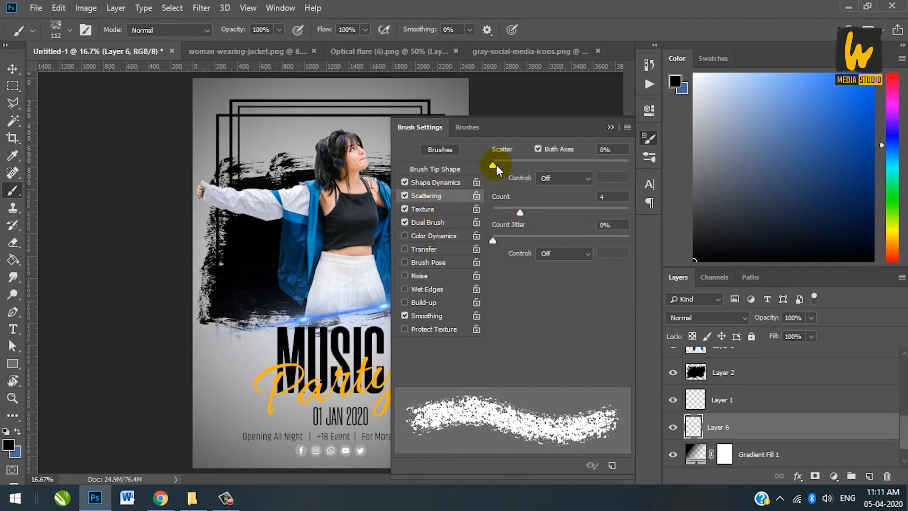
drag(494, 165, 544, 158)
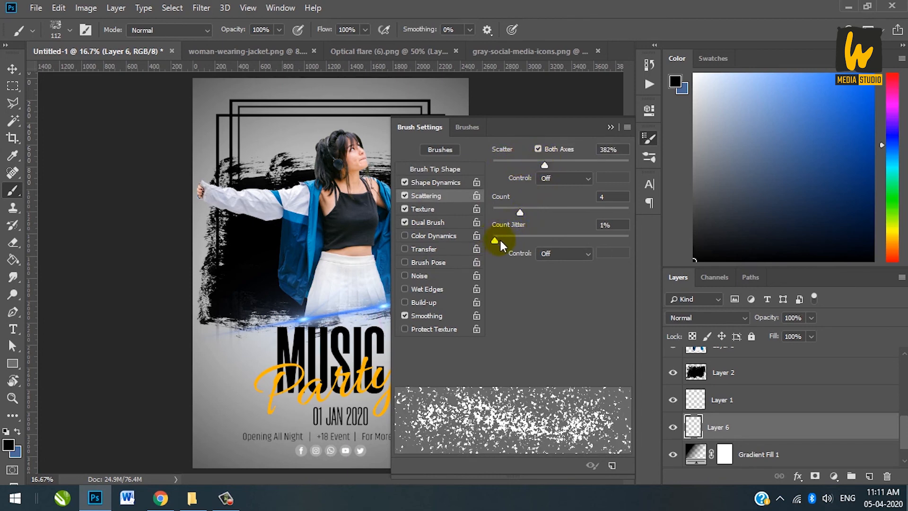
drag(538, 162, 557, 164)
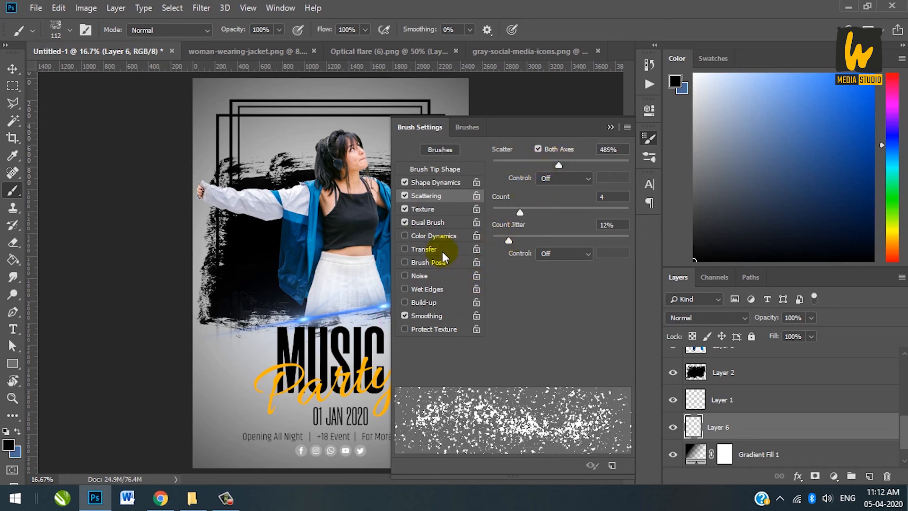
click(609, 127)
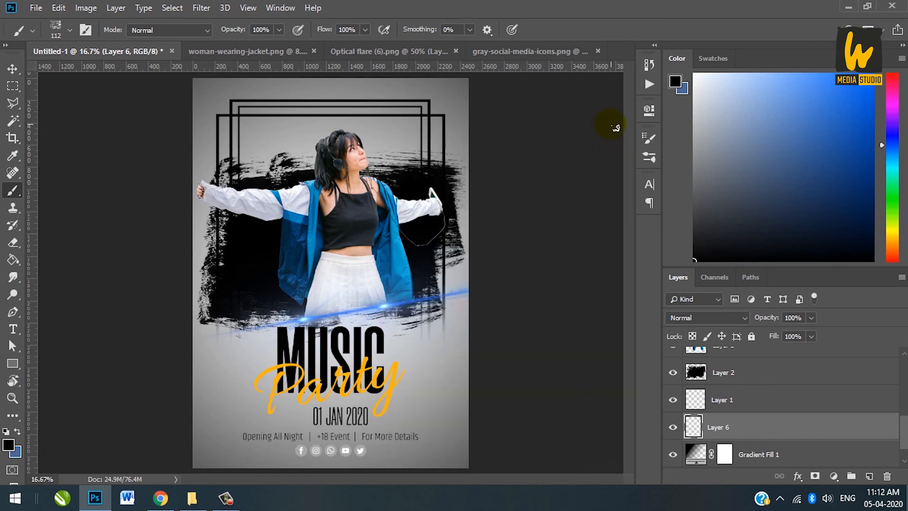
Step: Enlarge the brush to 700 px and paint black splatters around the flyer's upper area and both lower sides
key(bracketright)
key(bracketright)
key(bracketright)
key(bracketright)
click(428, 408)
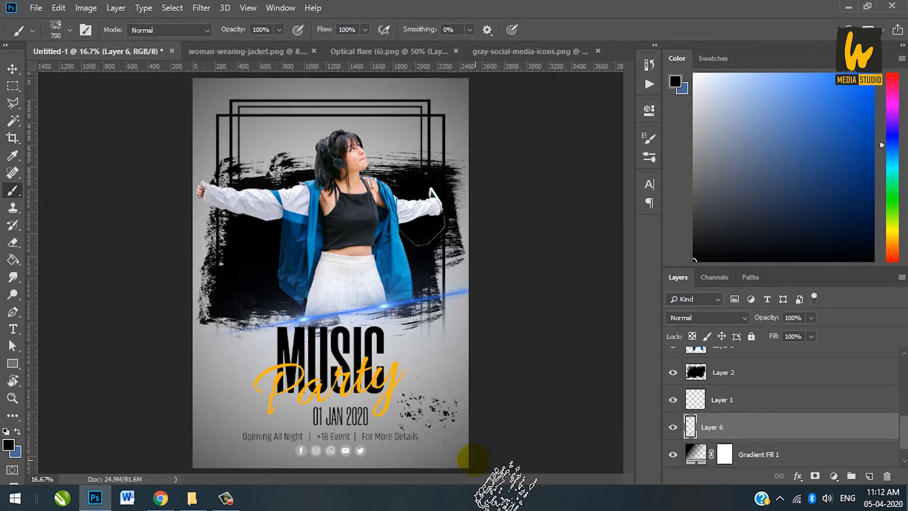
drag(473, 457, 426, 432)
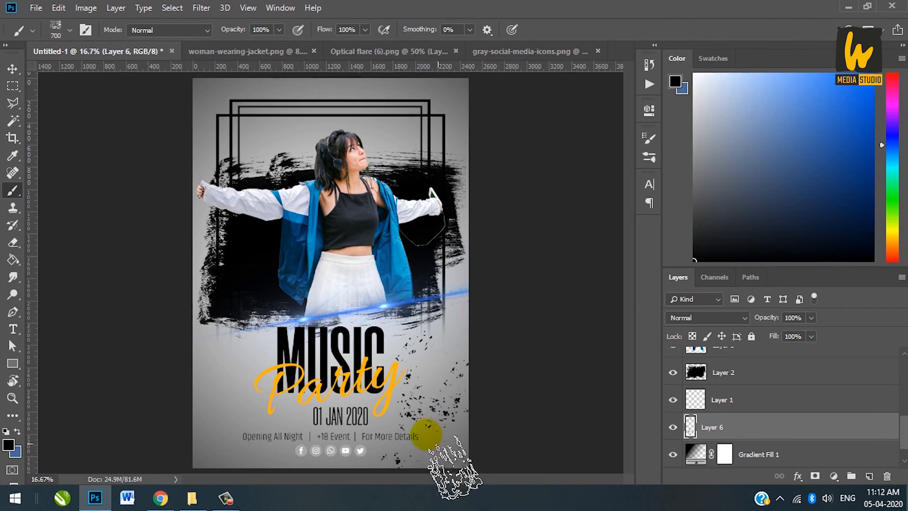
click(233, 130)
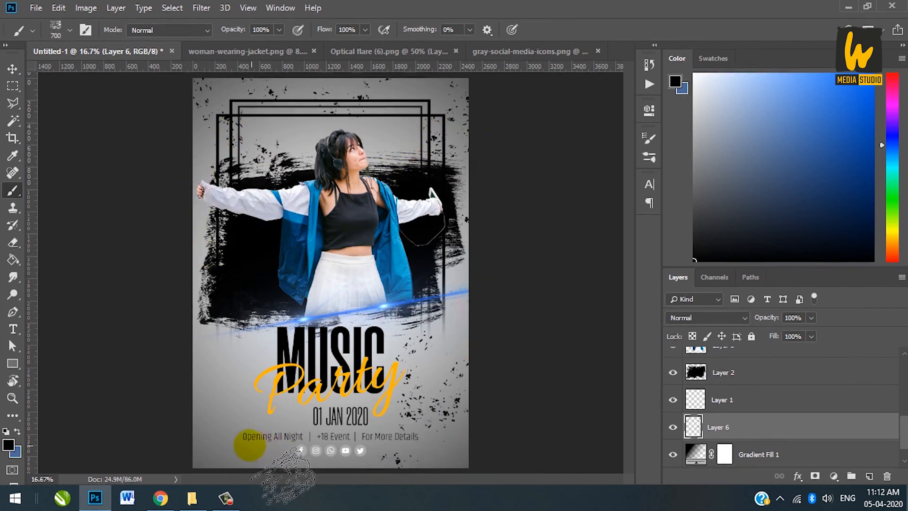
click(226, 400)
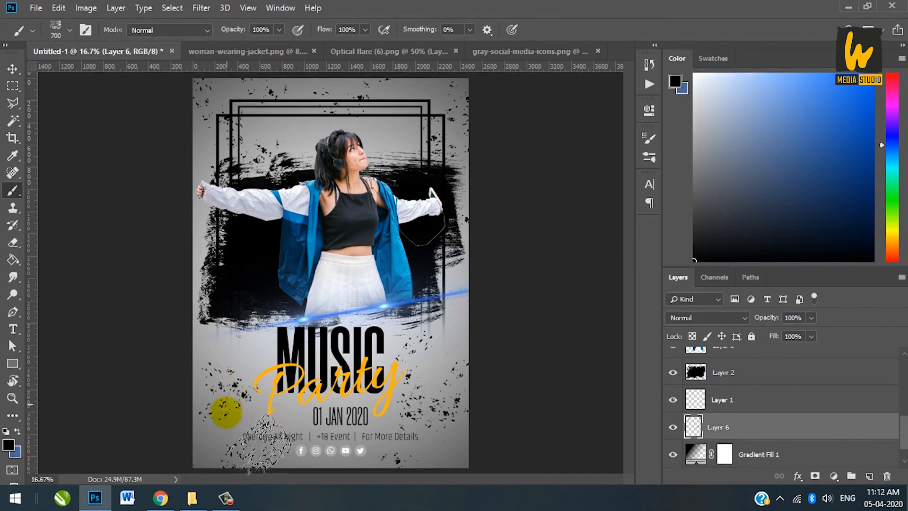
Step: Undo the last splatter, enlarge the brush to 1000 px and stamp larger splatters across the lower part of the flyer
key(ctrl+z)
key(])
key(])
key(])
click(227, 430)
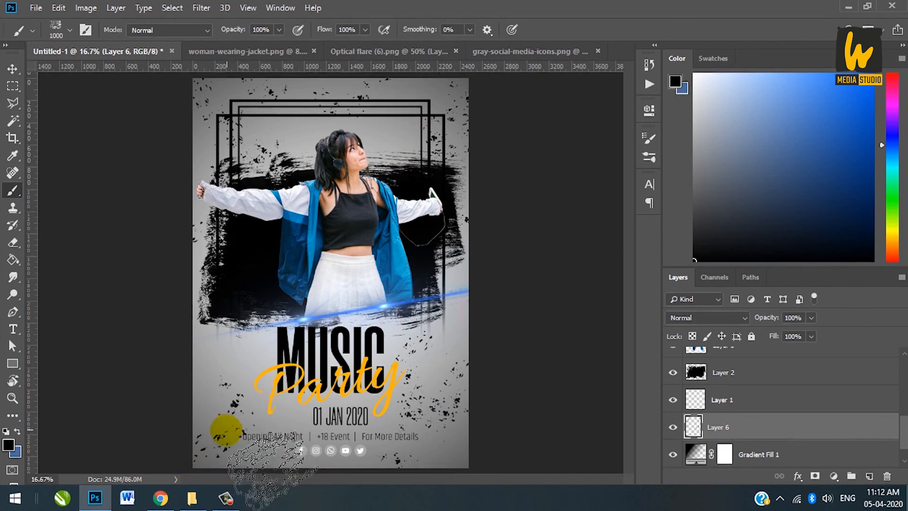
click(194, 439)
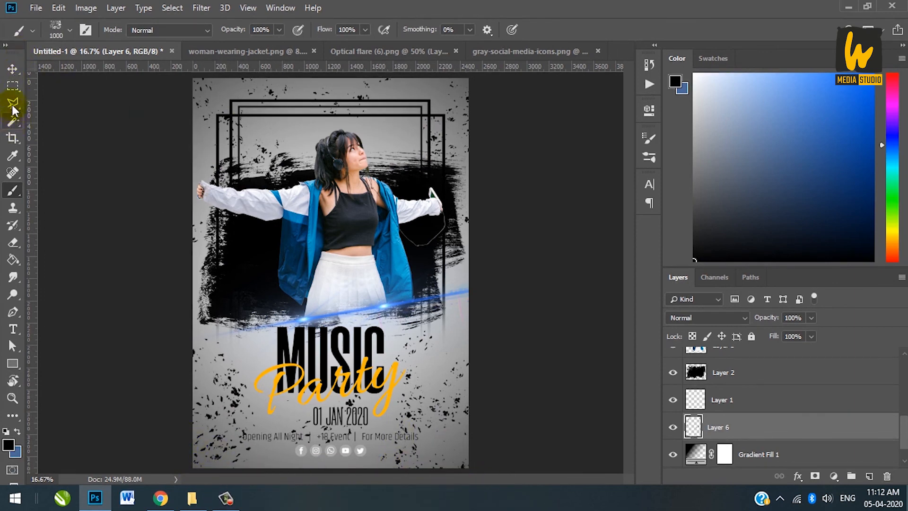
Step: Set the opacity of the splatter layer to 50%
click(13, 71)
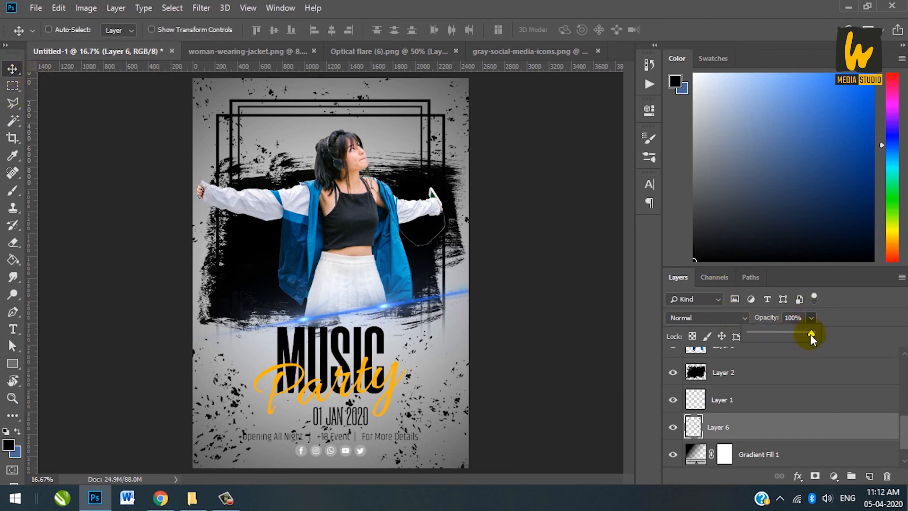
drag(791, 335, 779, 330)
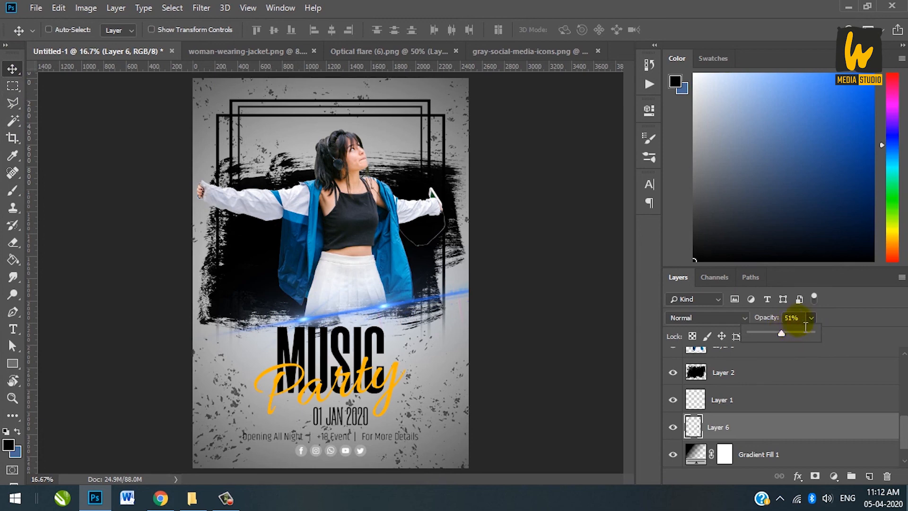
click(799, 318)
text(50)
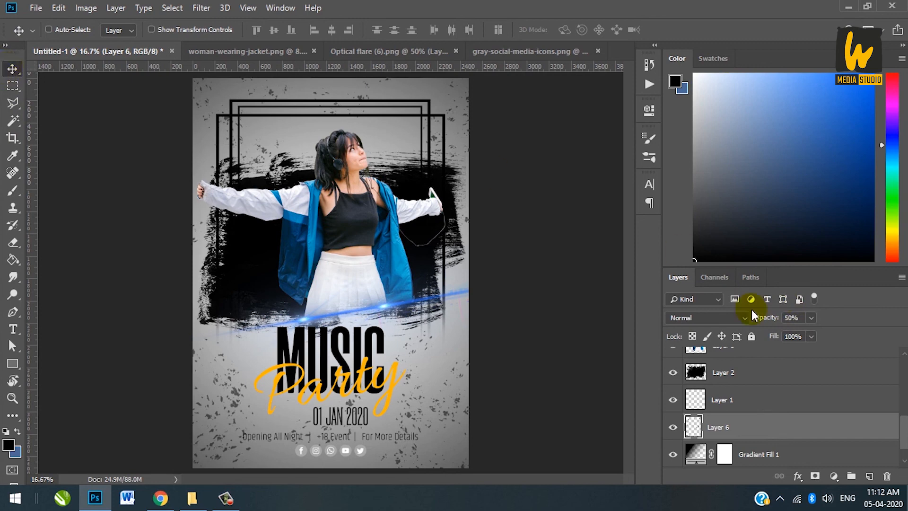
Step: Stretch the frame on Layer 1 downward with Free Transform to about 136% height so it extends past the Music Party title
click(672, 402)
click(672, 402)
click(698, 401)
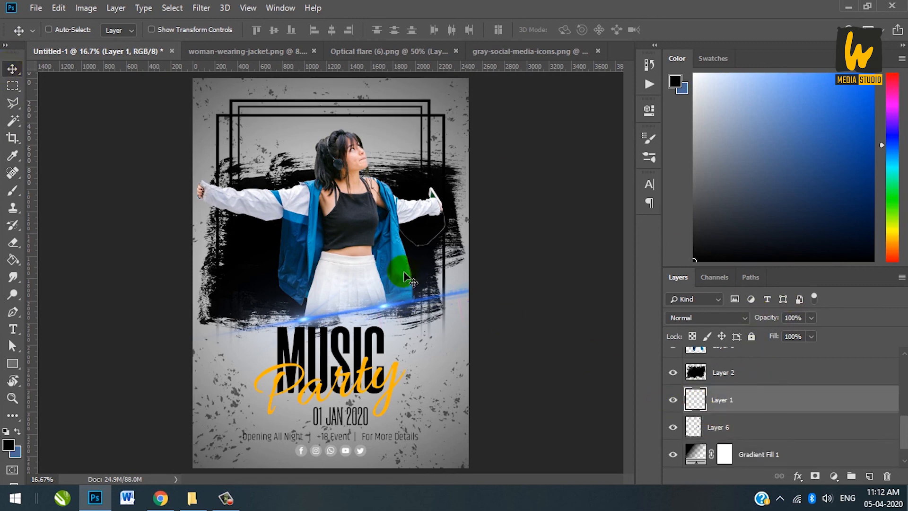
click(58, 8)
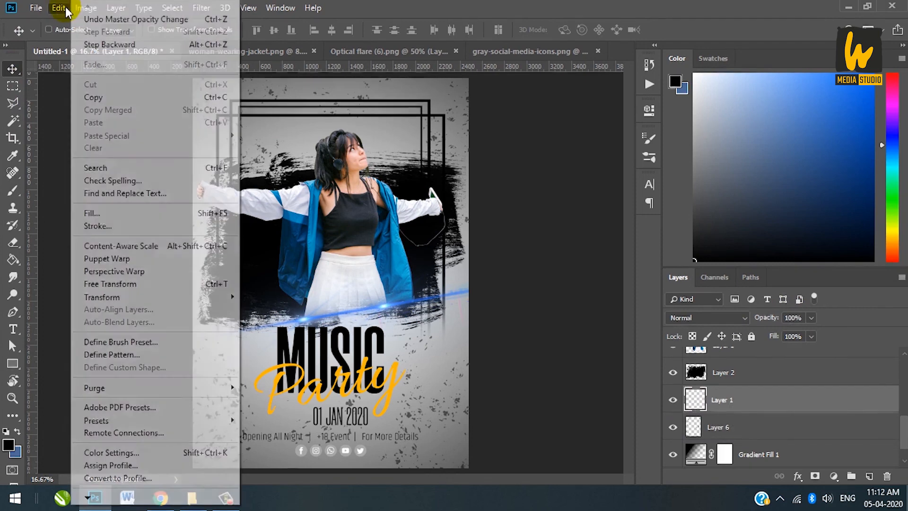
click(102, 284)
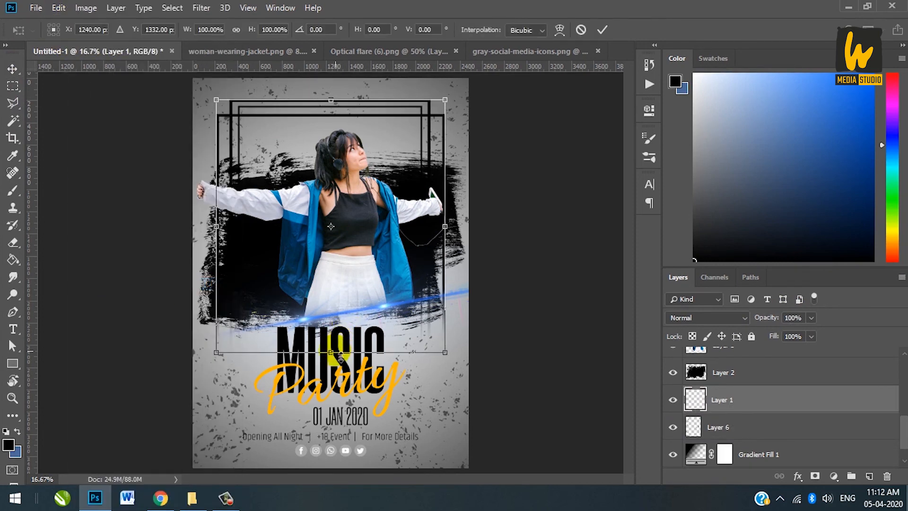
drag(341, 367, 343, 449)
key(Return)
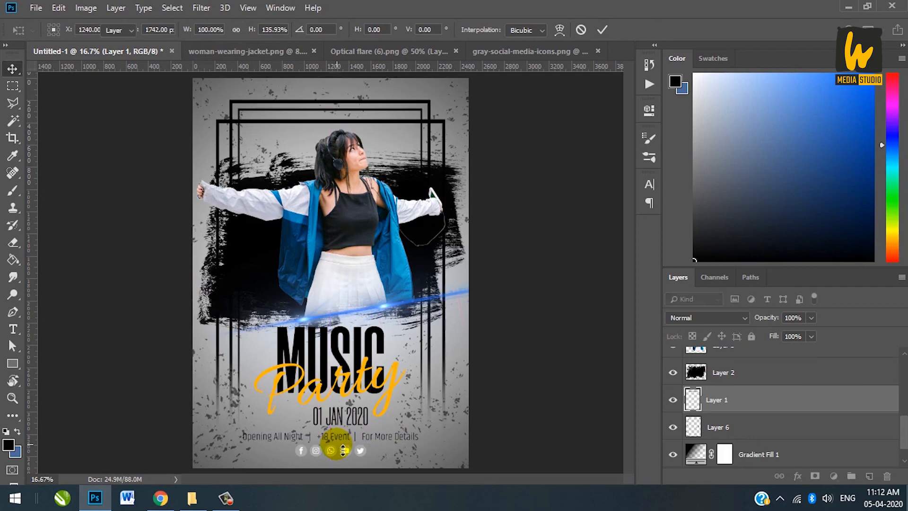